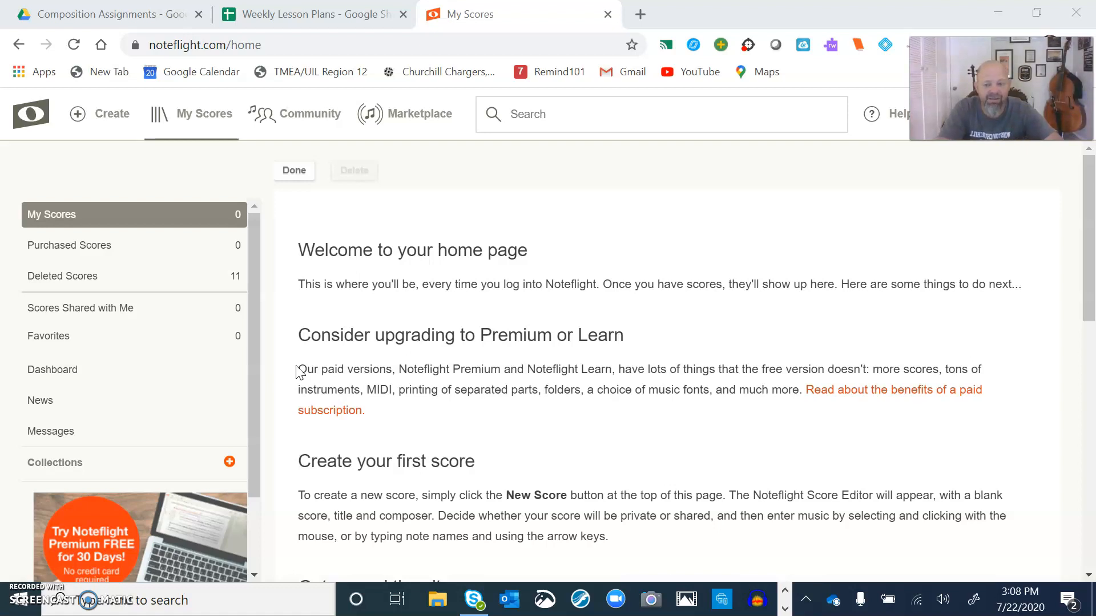
- Create a new score from a blank score sheet and hide the on-screen piano keyboard
click(289, 366)
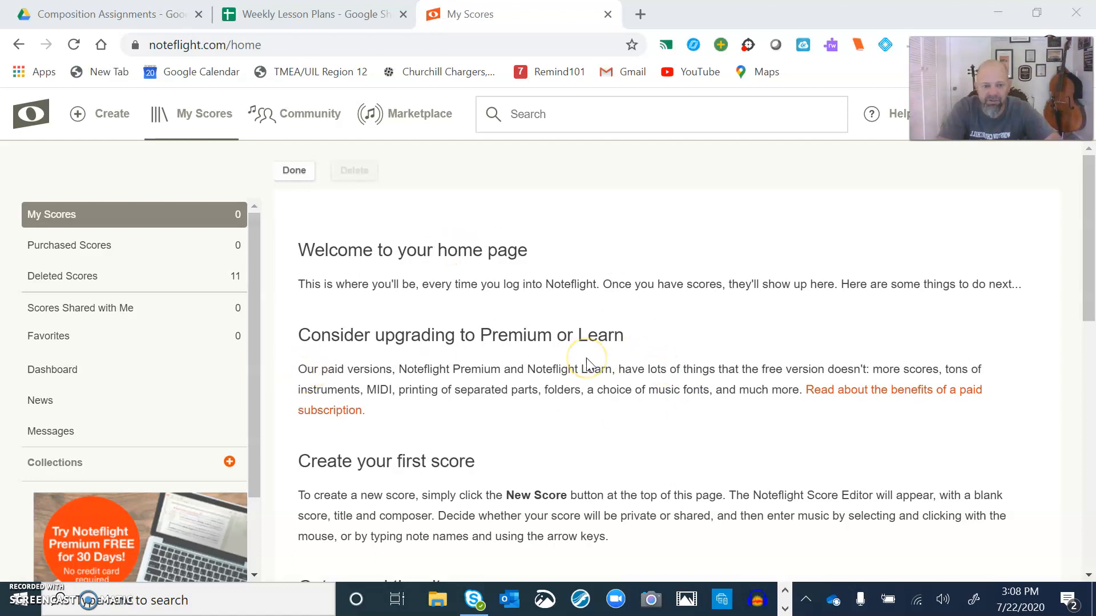
click(112, 120)
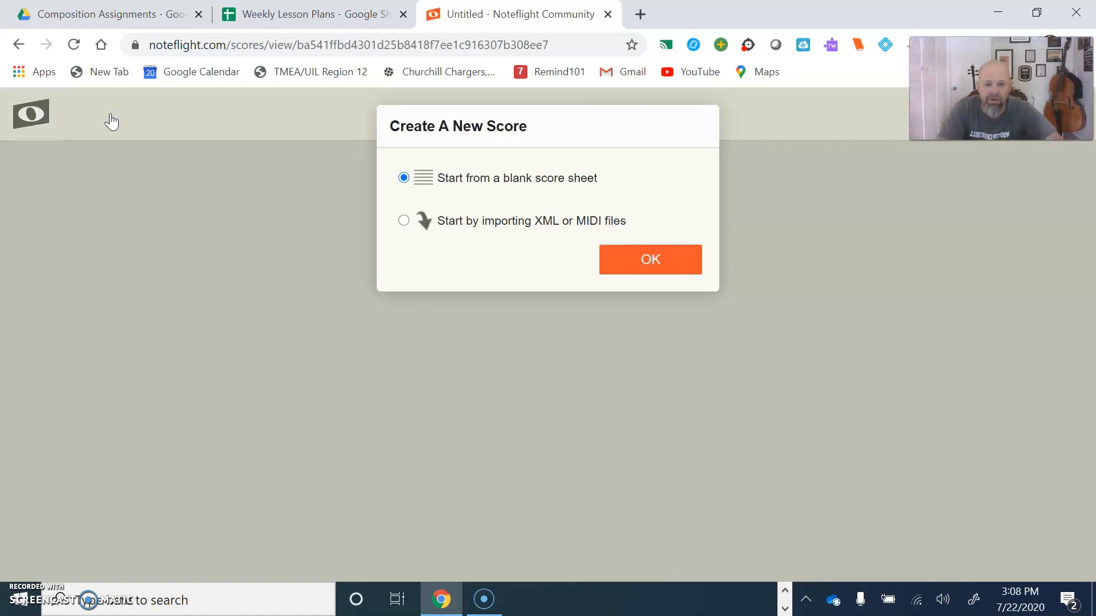
click(679, 260)
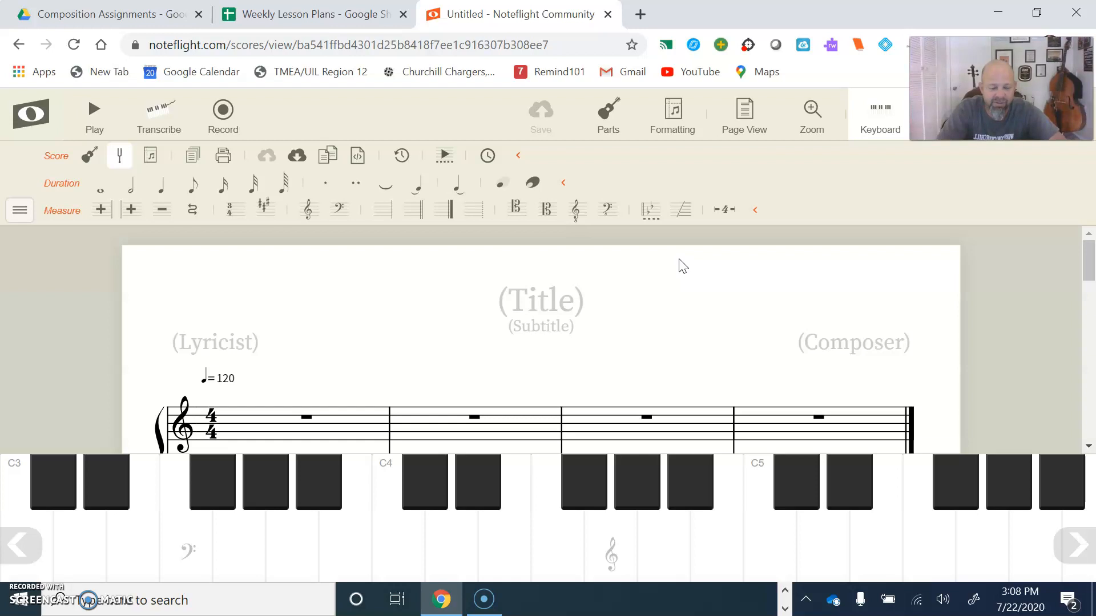
click(886, 129)
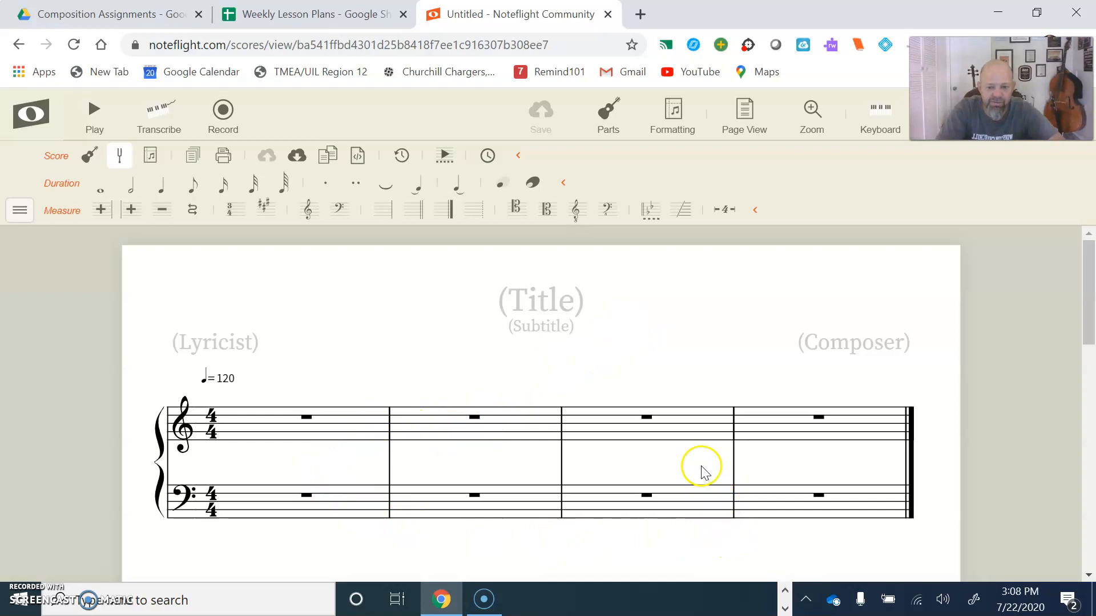
- Add a Viola part from the Bowed Strings instruments and delete the Piano part from the score
click(612, 120)
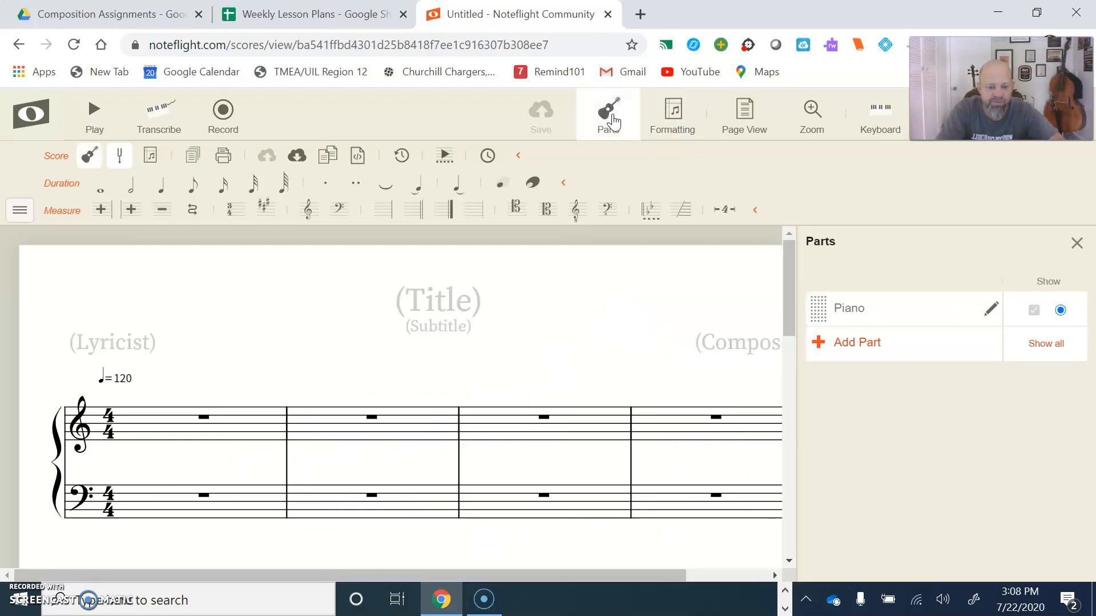
click(852, 347)
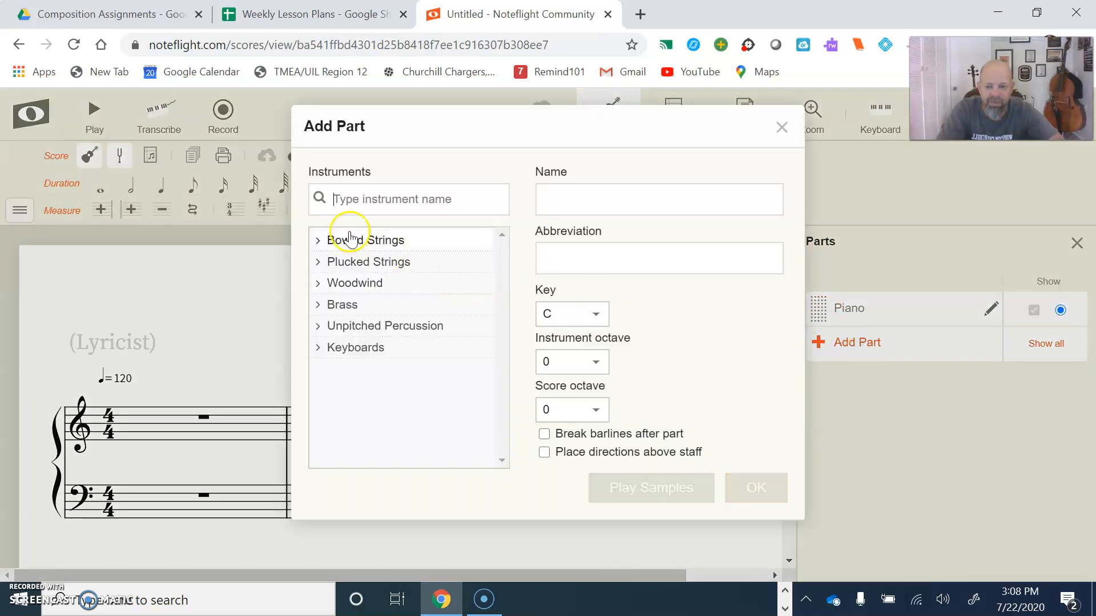
click(350, 238)
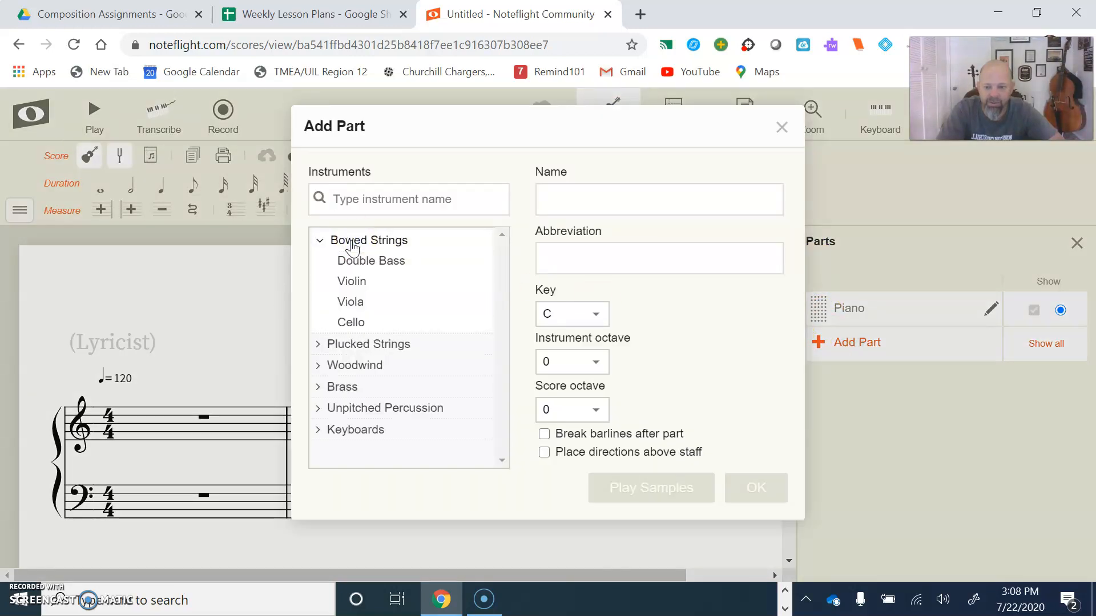
click(354, 302)
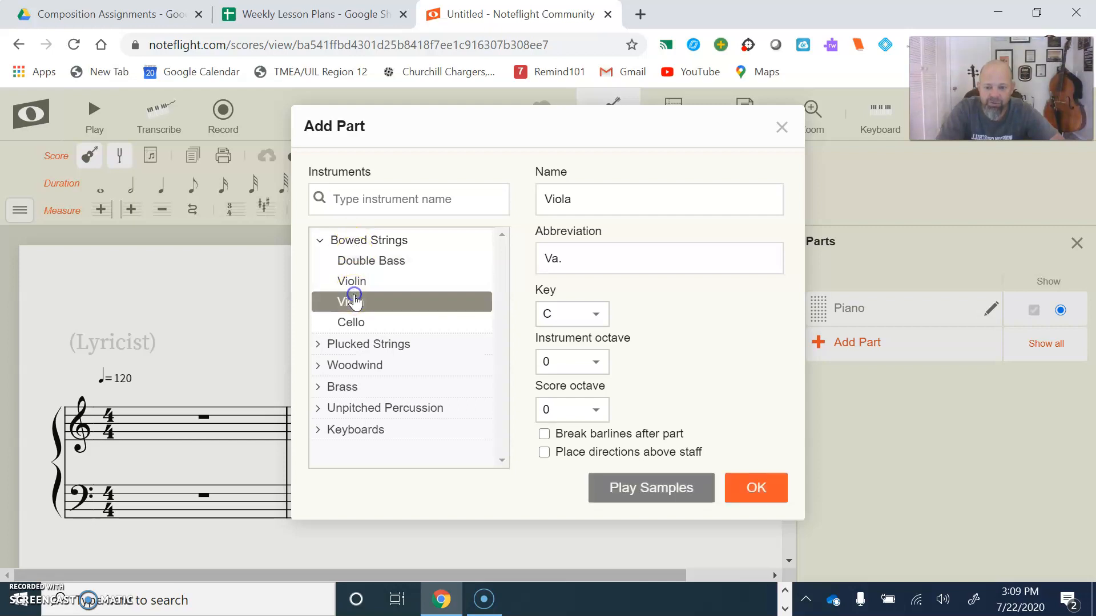
click(763, 495)
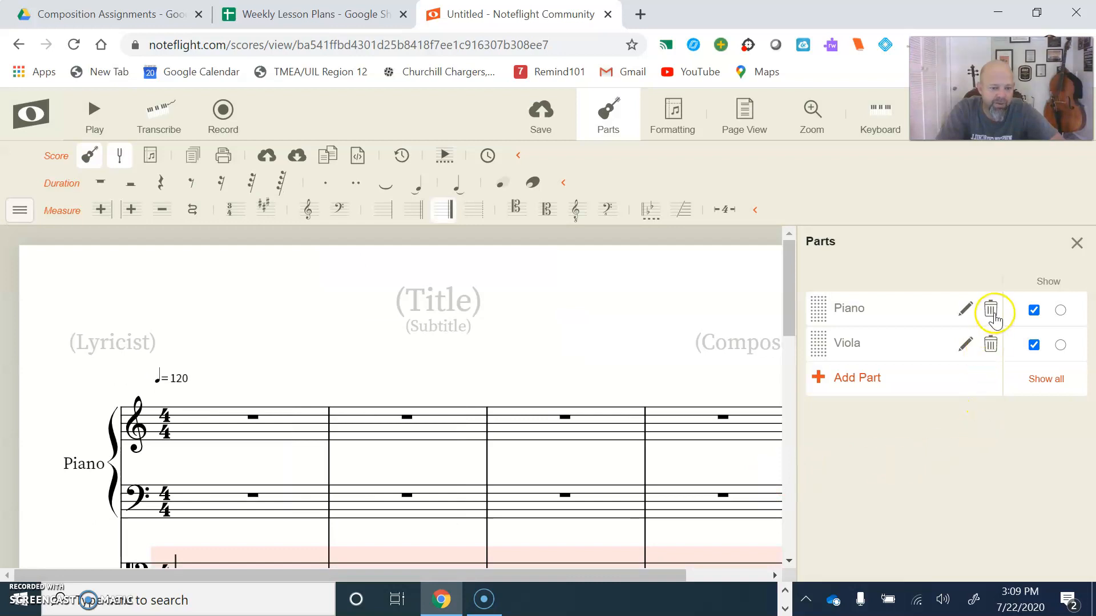
click(993, 313)
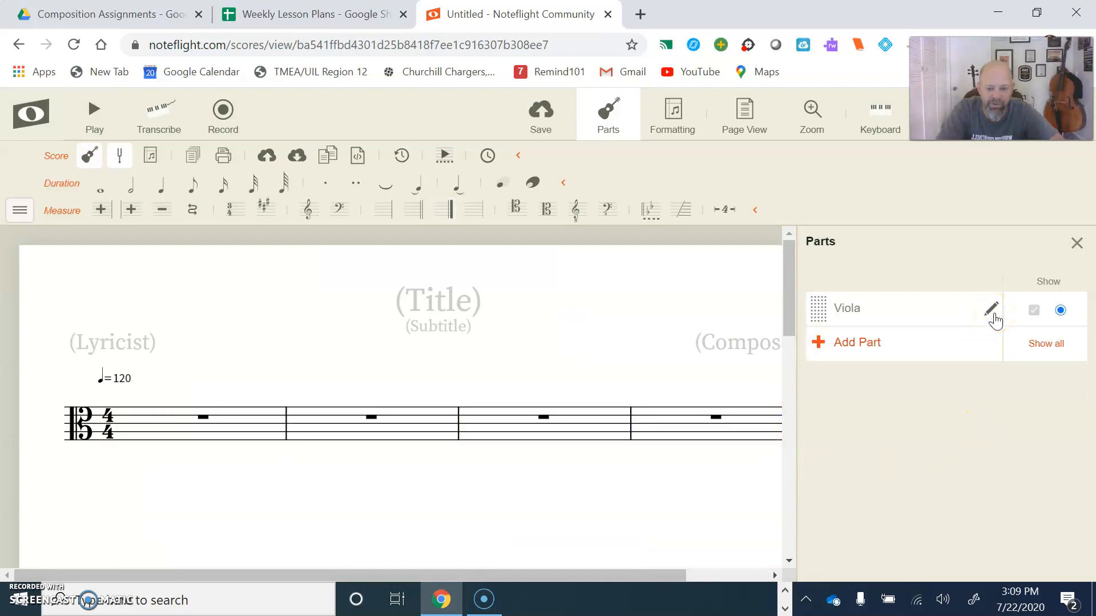
click(1069, 252)
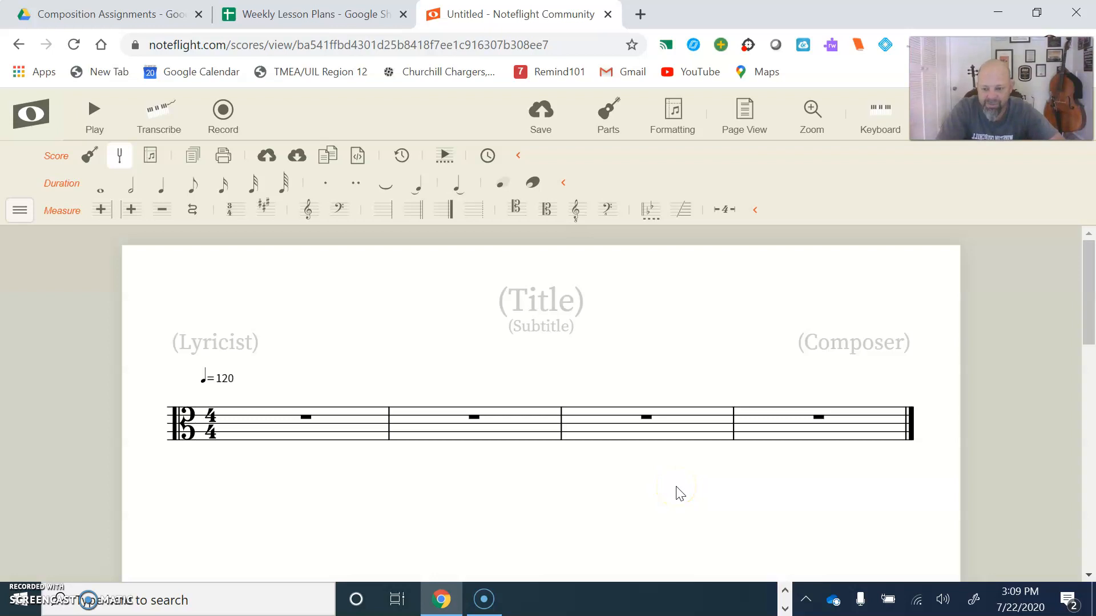
- Title the score "Mr T Viola"
click(571, 307)
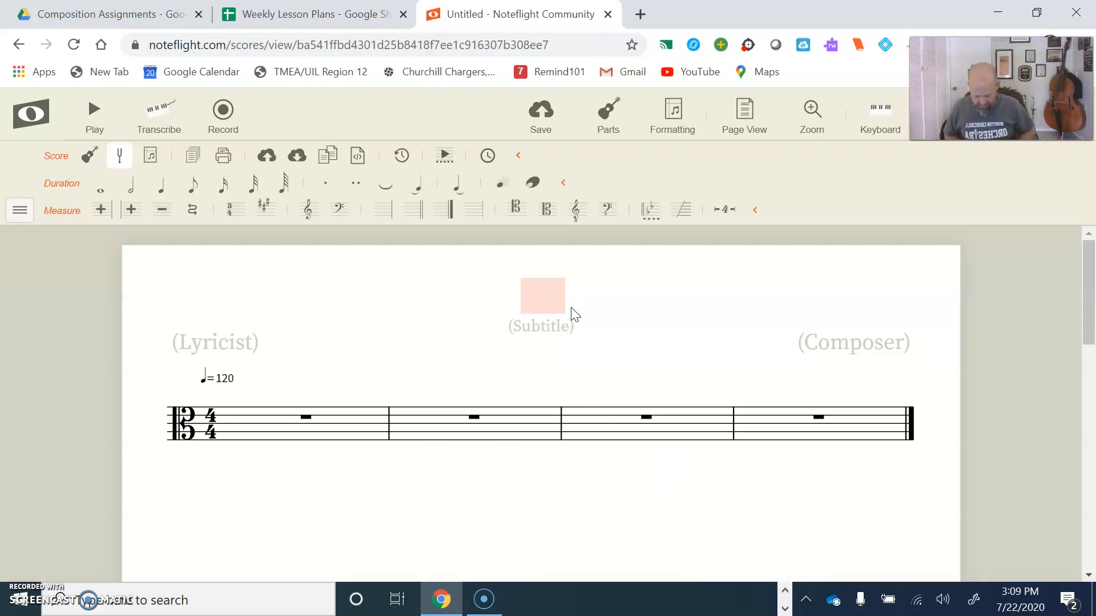
text(Mr T Vio)
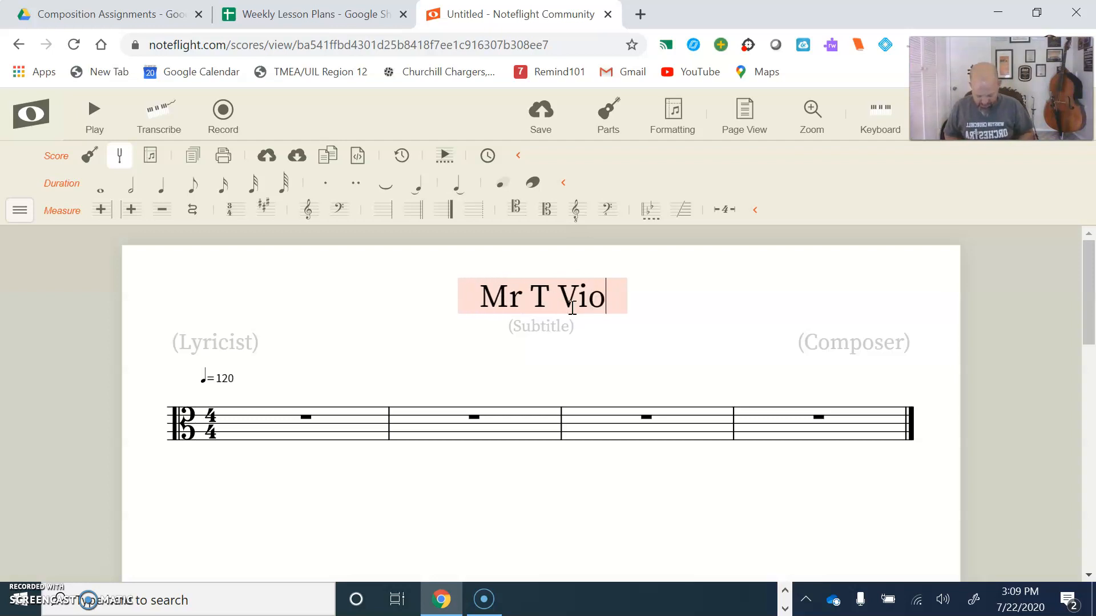
text(la)
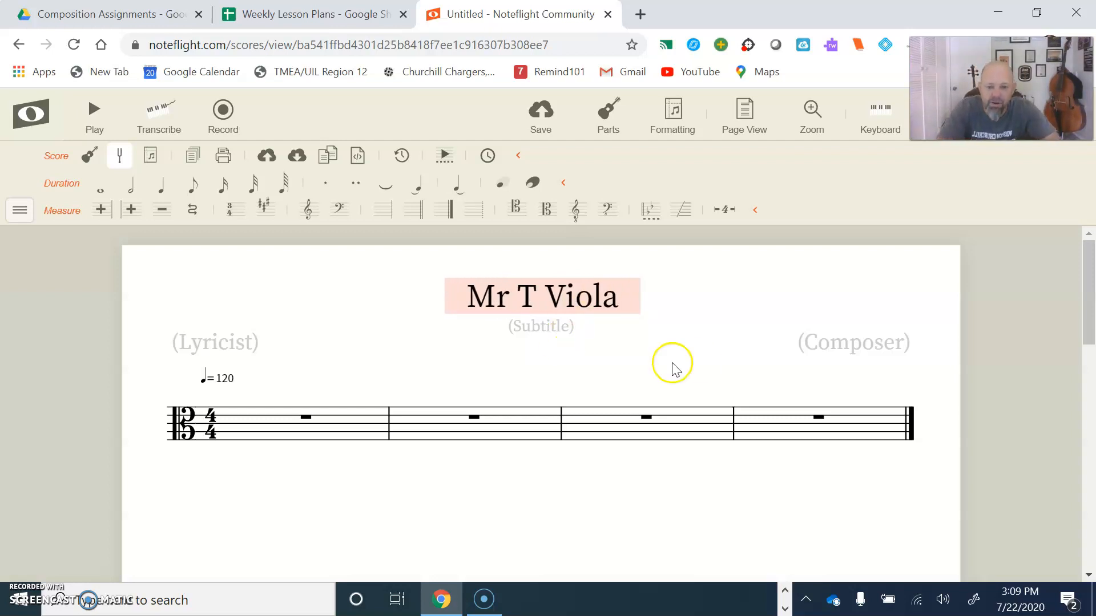
click(311, 331)
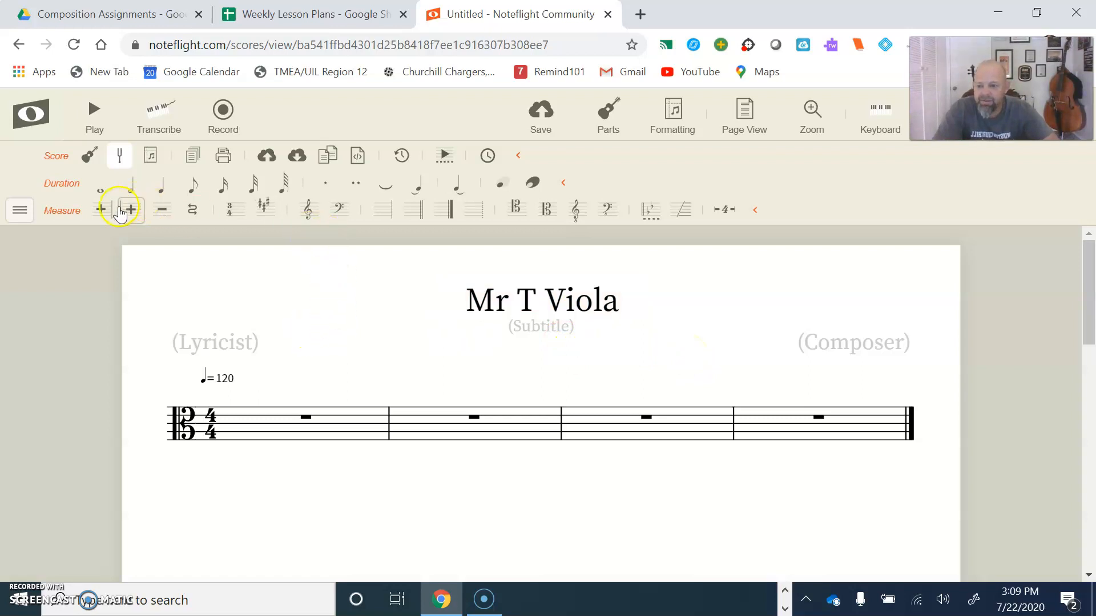
- Turn the Duration tool group off and back on in the list of tool groups
click(52, 158)
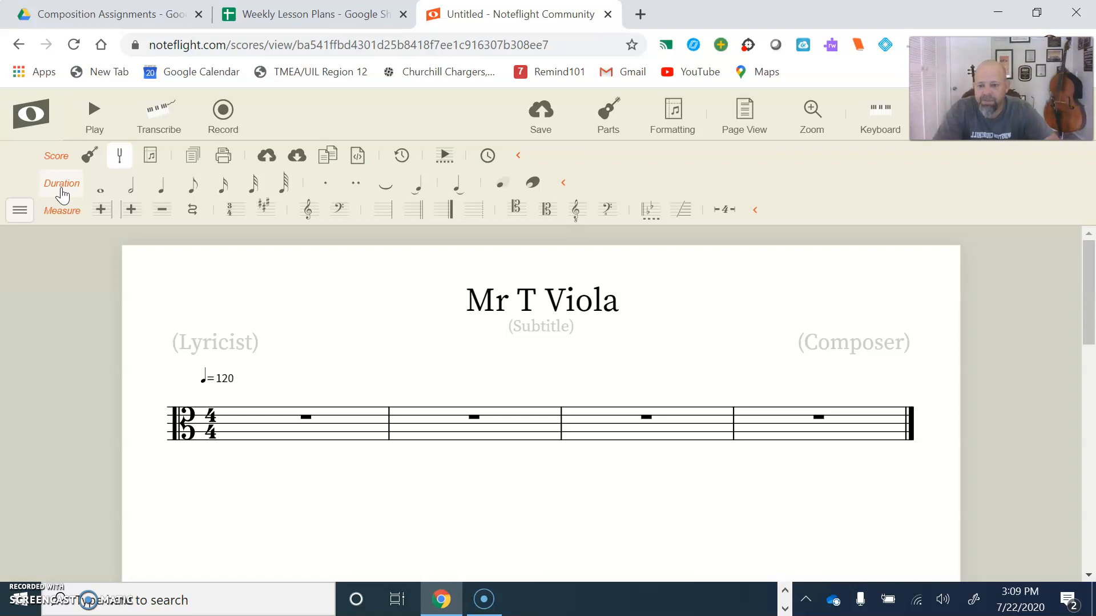
click(172, 199)
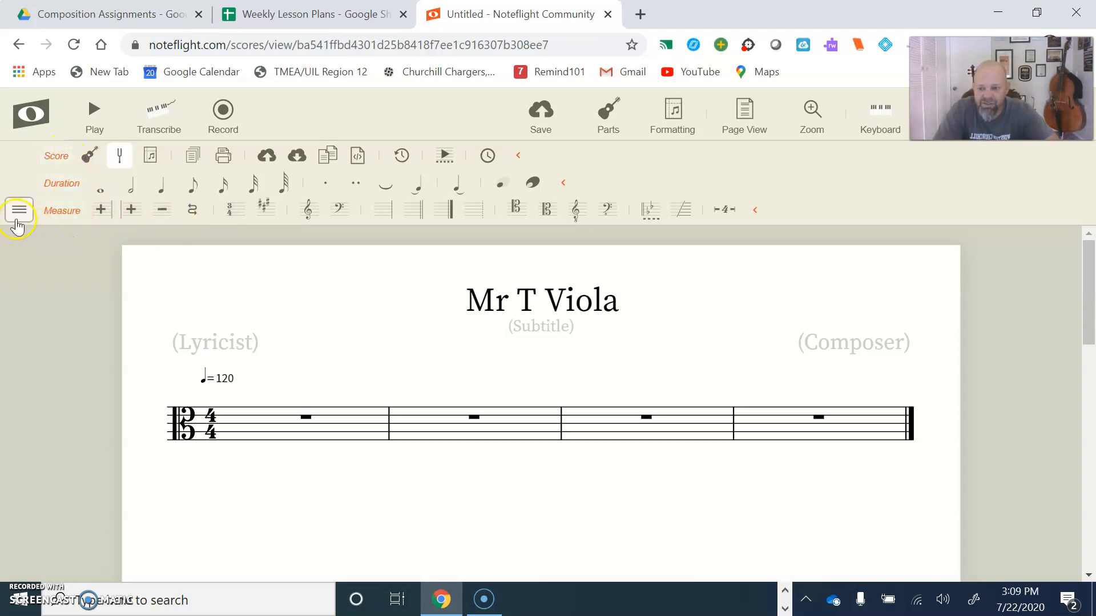
click(18, 219)
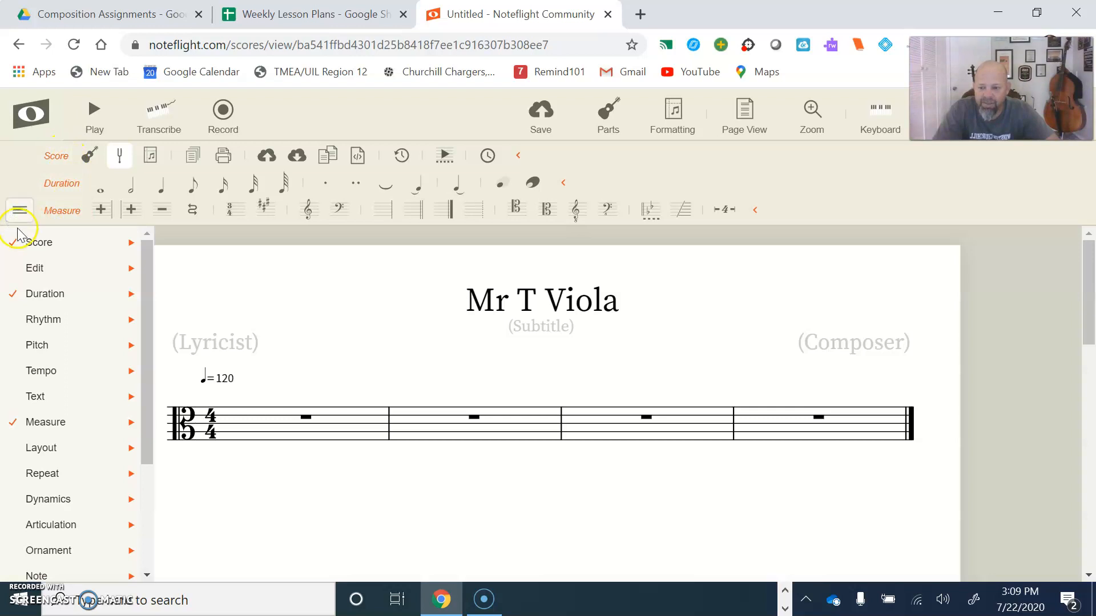
click(14, 296)
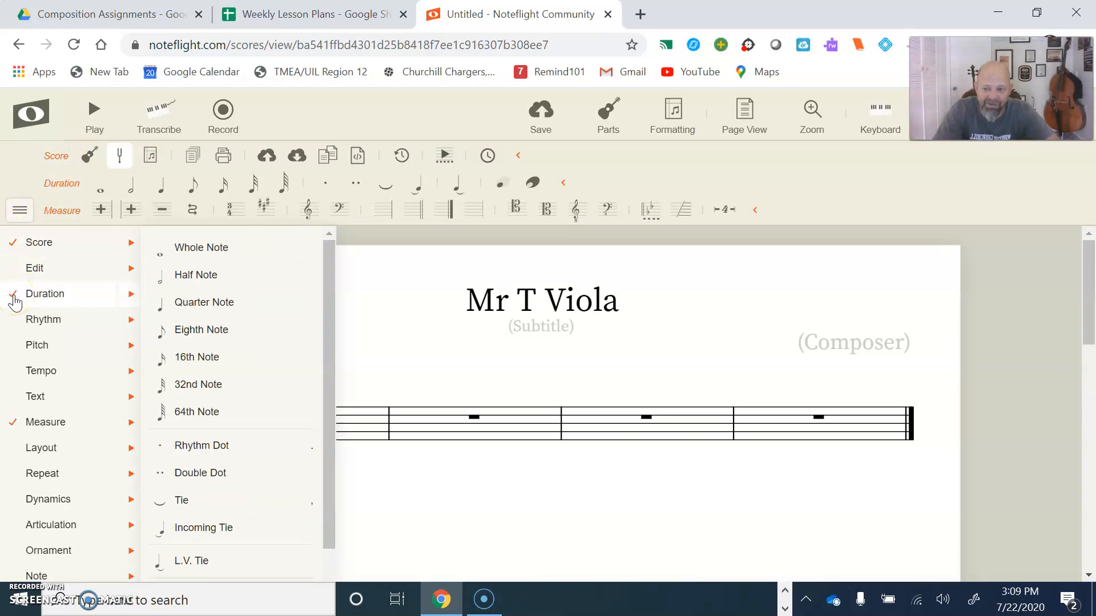
click(14, 294)
click(16, 317)
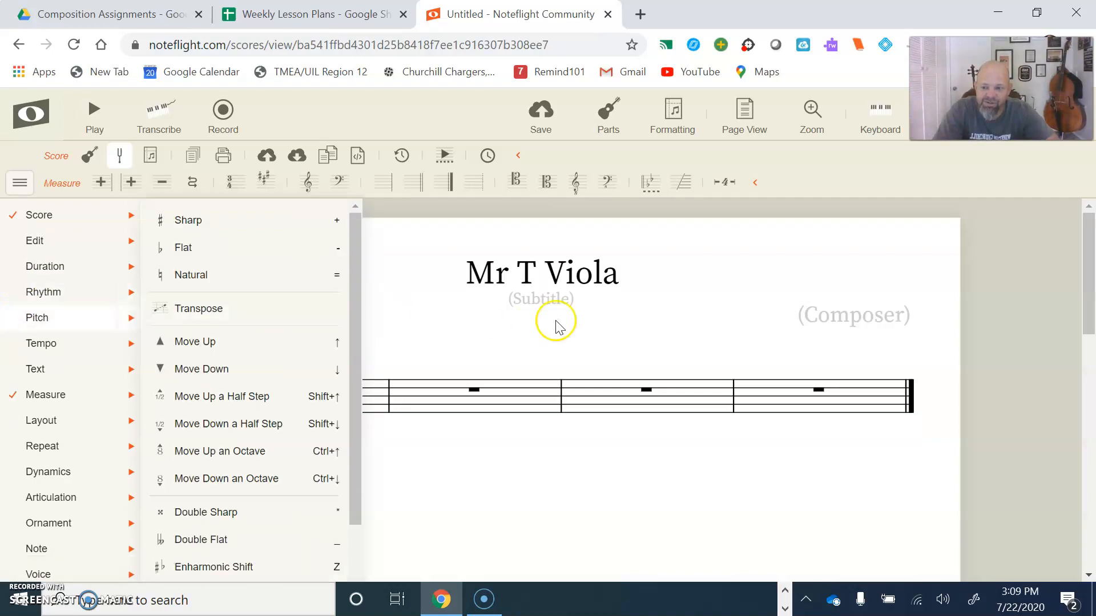
click(14, 267)
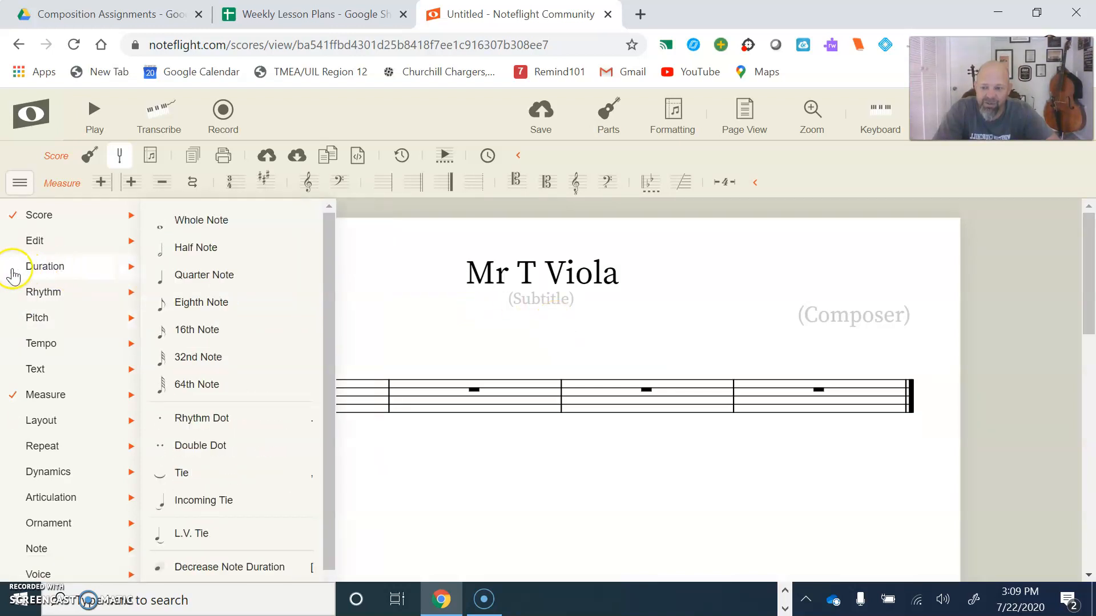
click(13, 268)
mouse_move(26, 315)
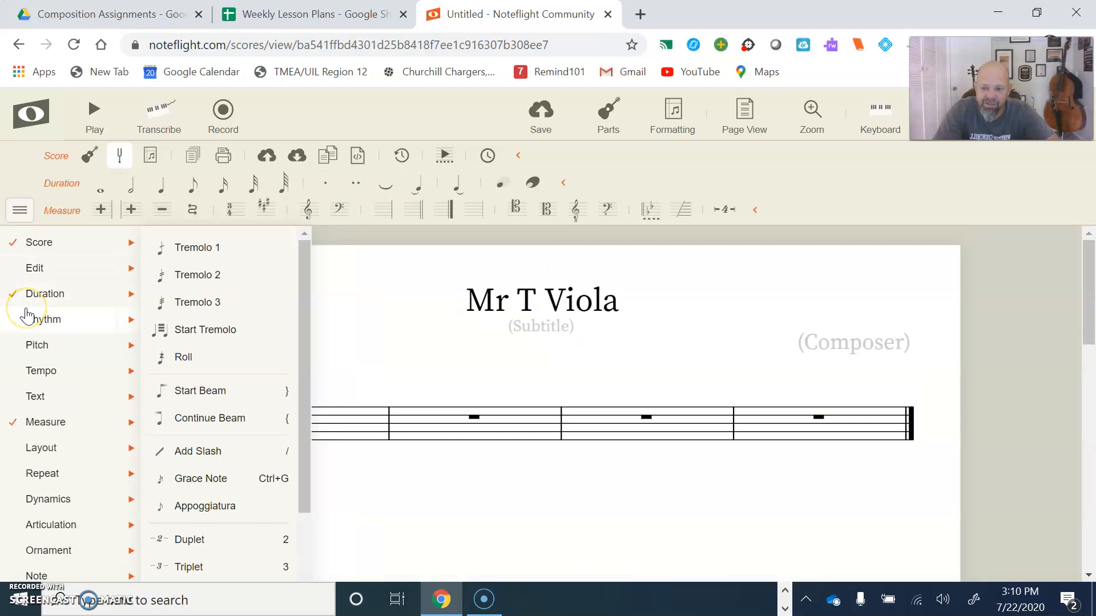
click(923, 207)
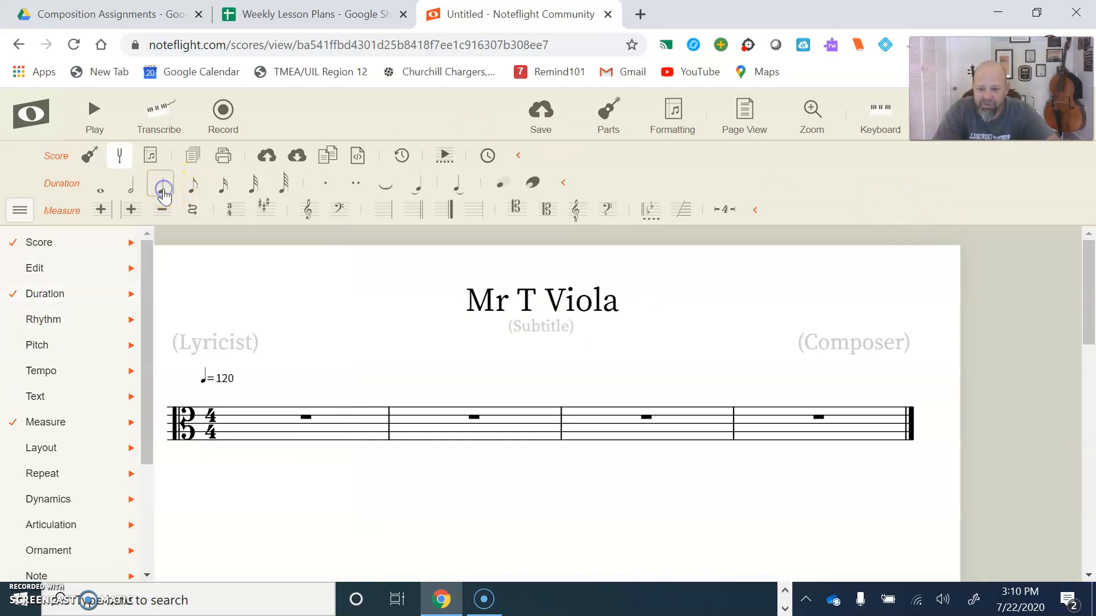
- Fill measure 1 of the viola staff with the ascending quarter notes D, E, F and G
click(236, 423)
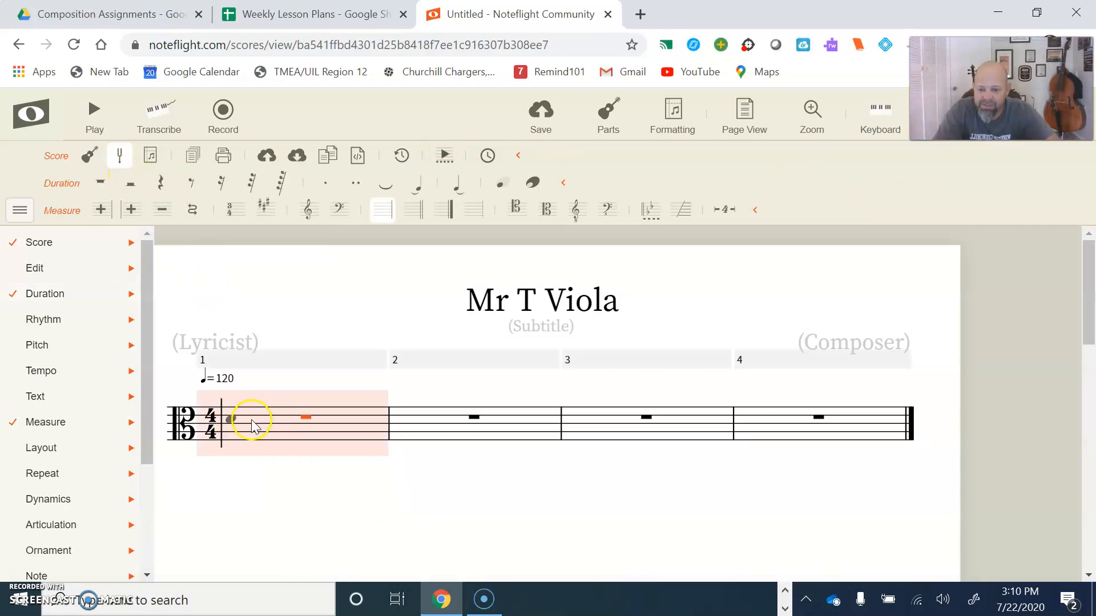
click(252, 422)
click(290, 416)
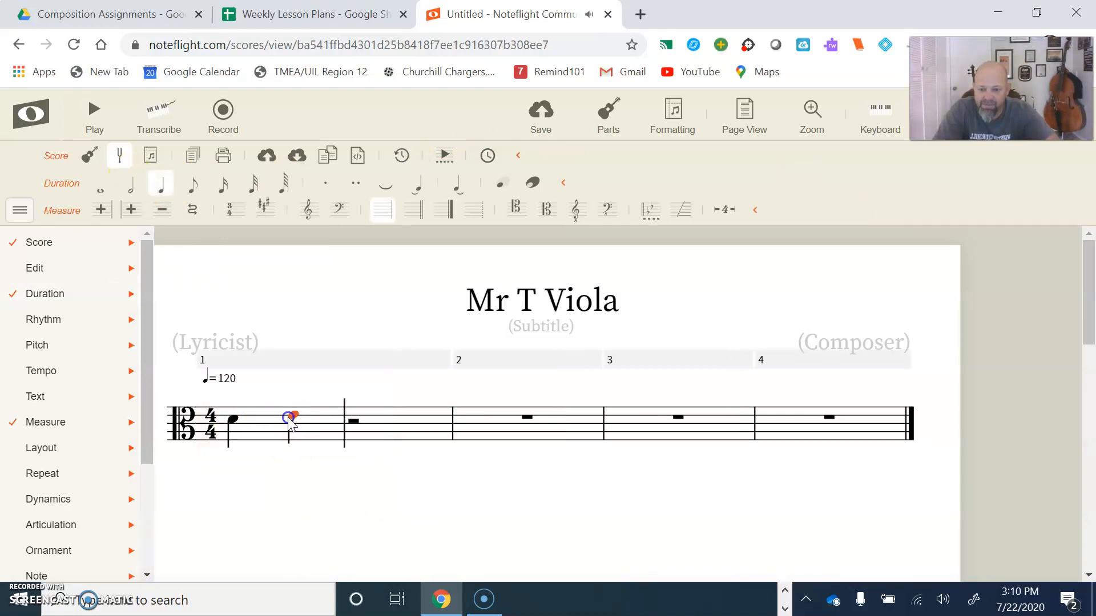
click(352, 411)
click(408, 407)
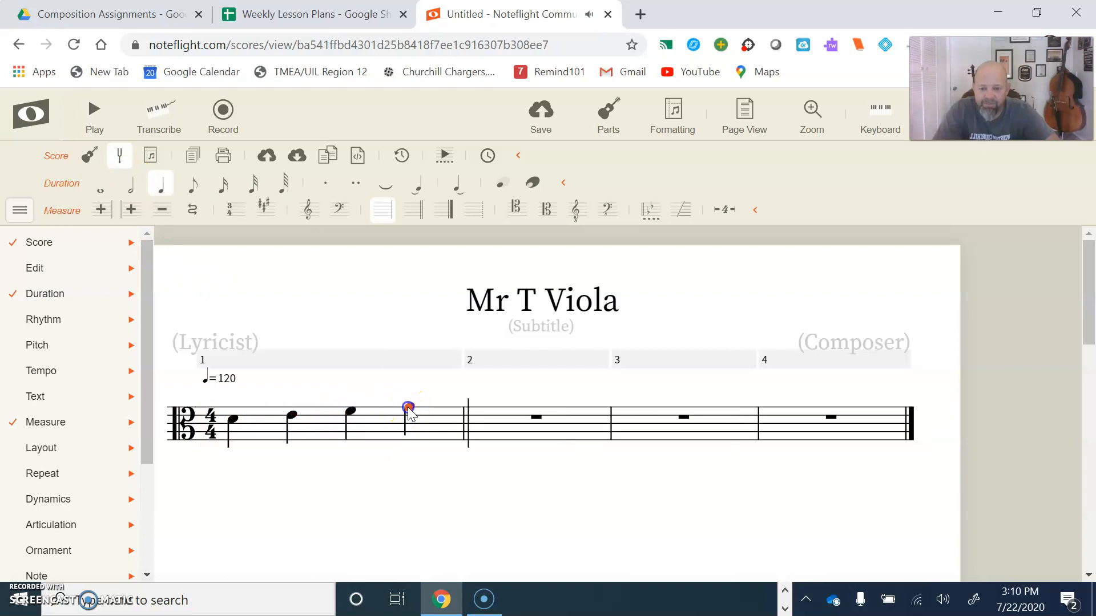
click(193, 183)
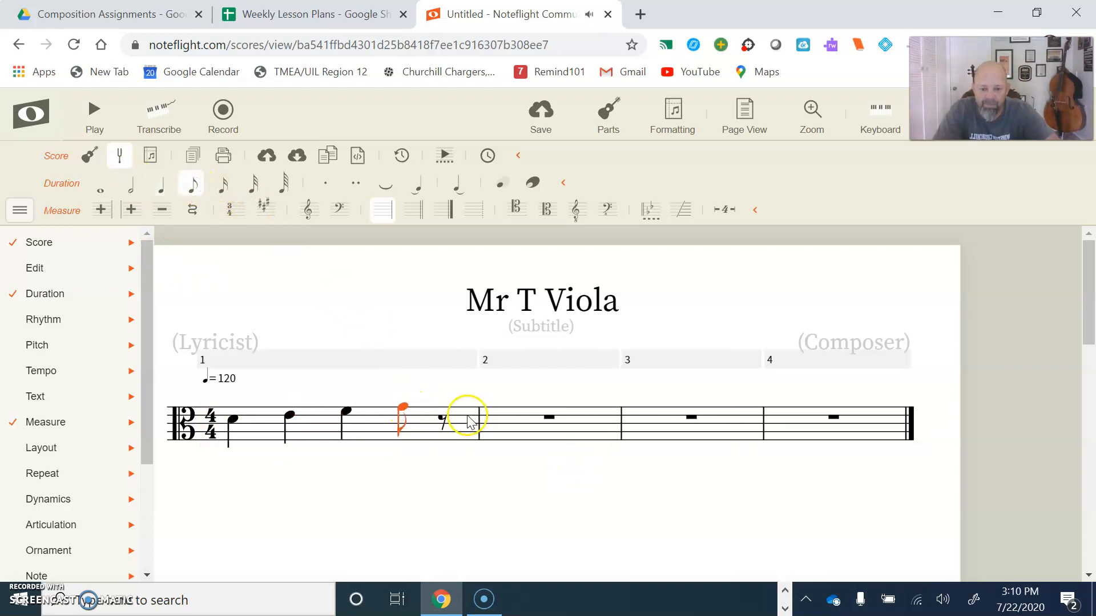
click(161, 185)
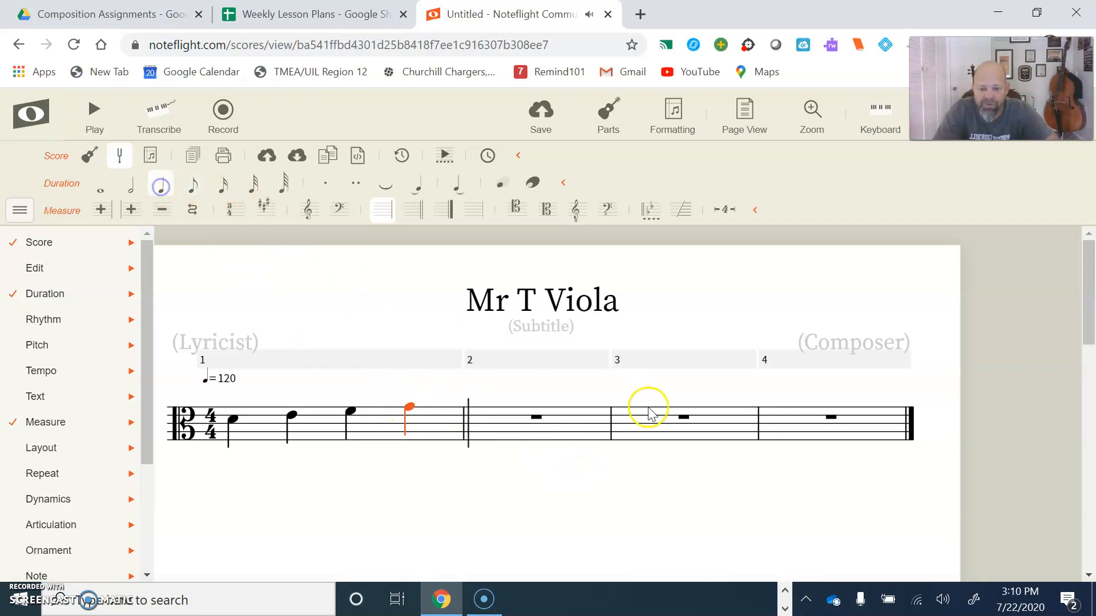
- Enter the eighth notes G, G, F and F on the first two beats of measure 2
click(488, 413)
click(194, 188)
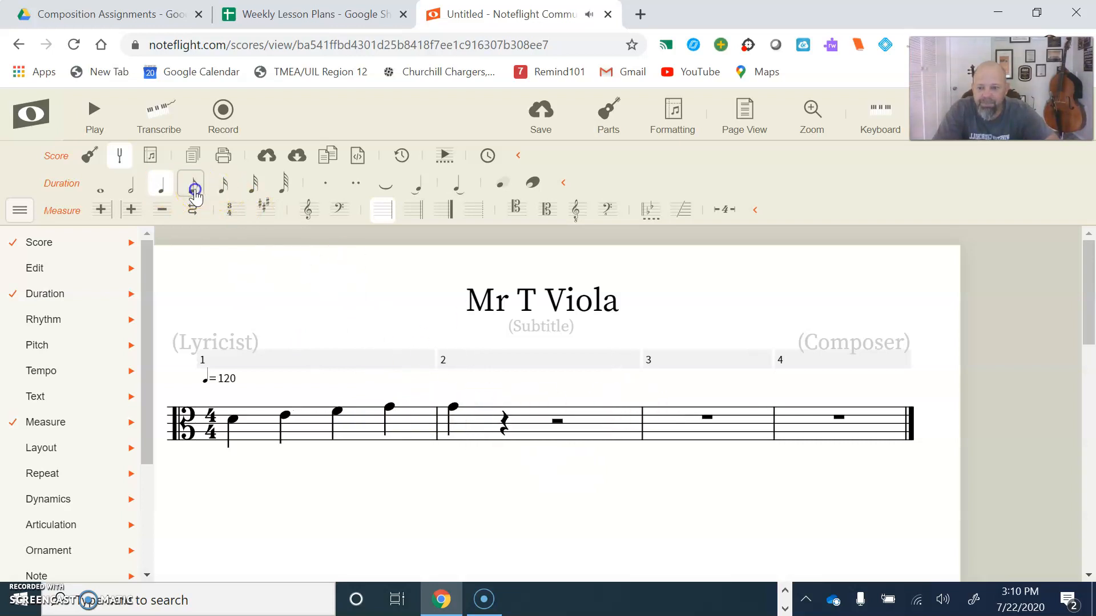
click(476, 407)
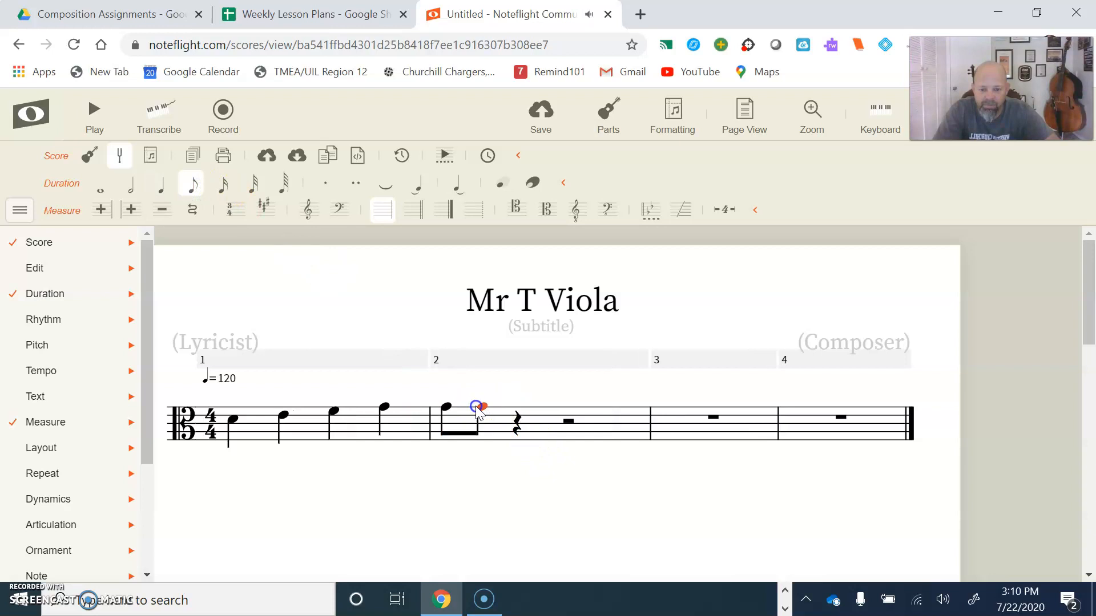
click(510, 412)
click(535, 412)
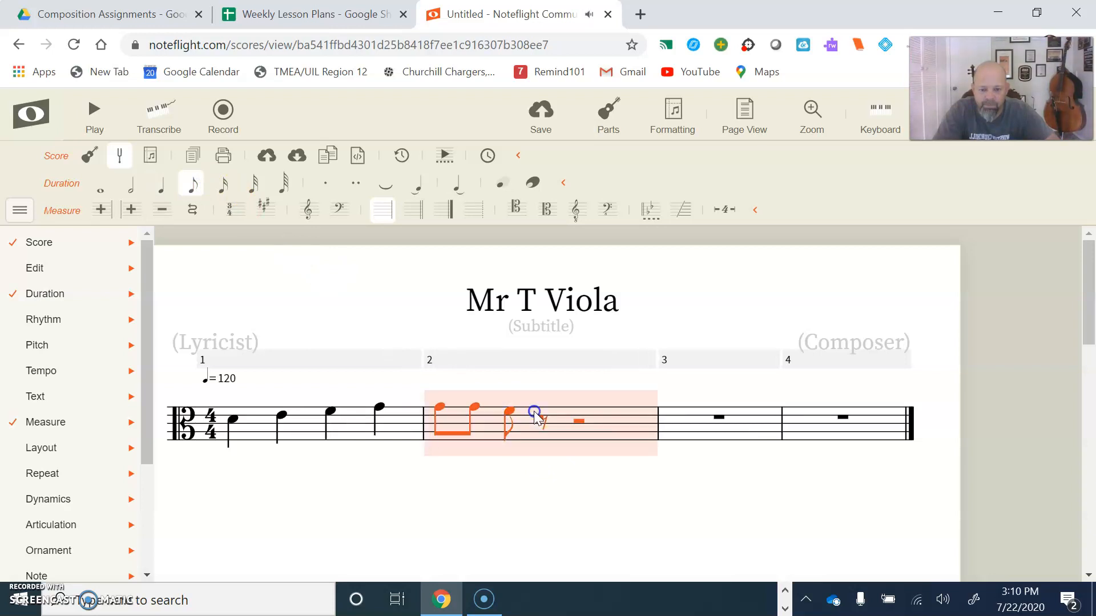
click(542, 414)
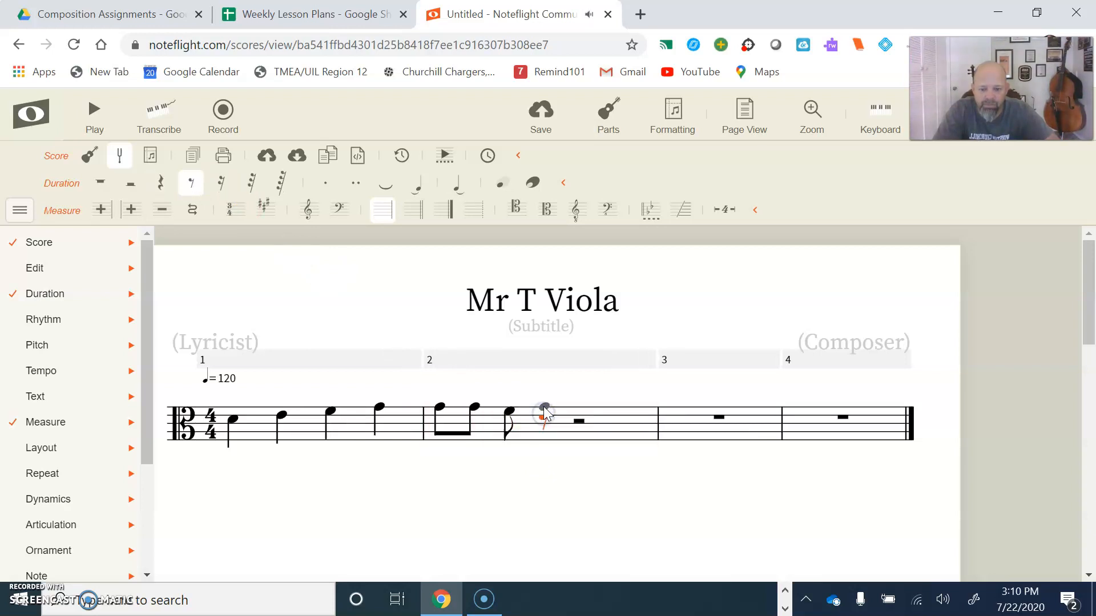
click(543, 415)
- Complete measure 2 with the eighth notes E, E, D and D
click(573, 417)
click(594, 416)
click(627, 423)
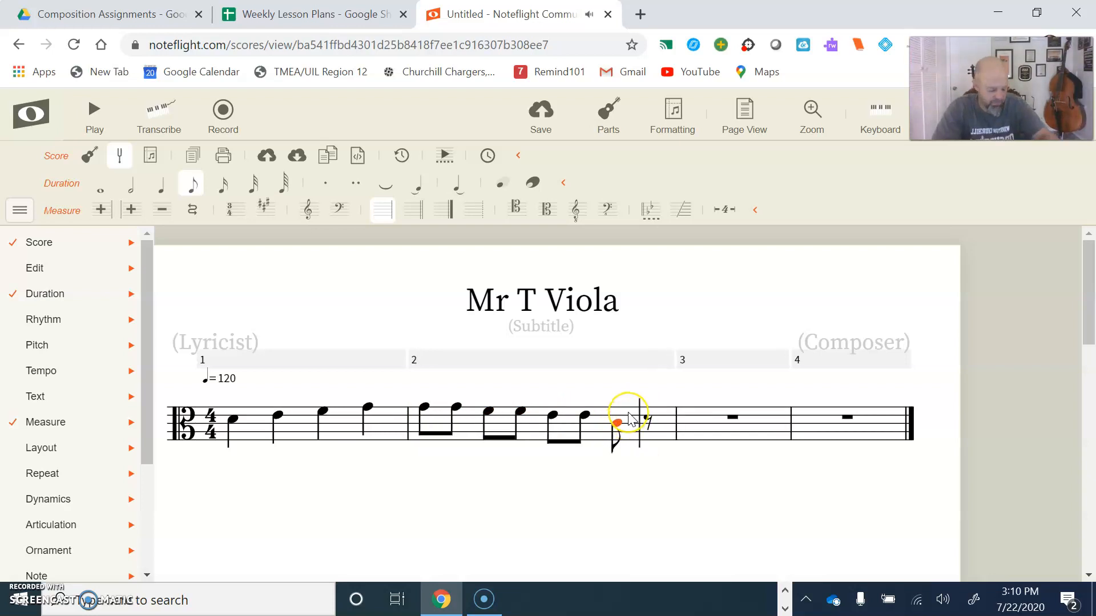
key(Up)
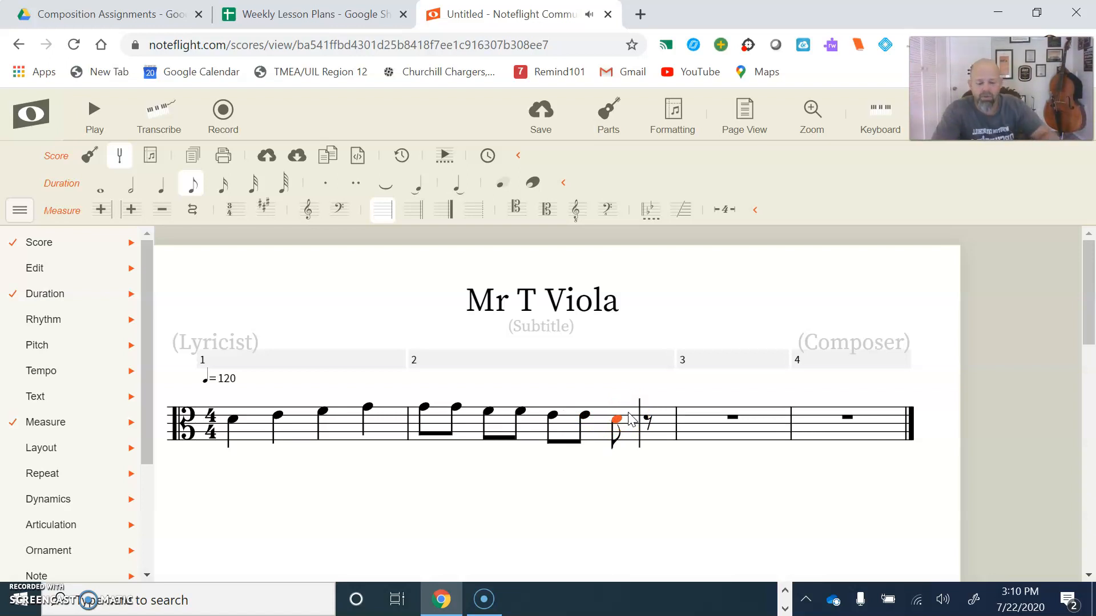
click(647, 422)
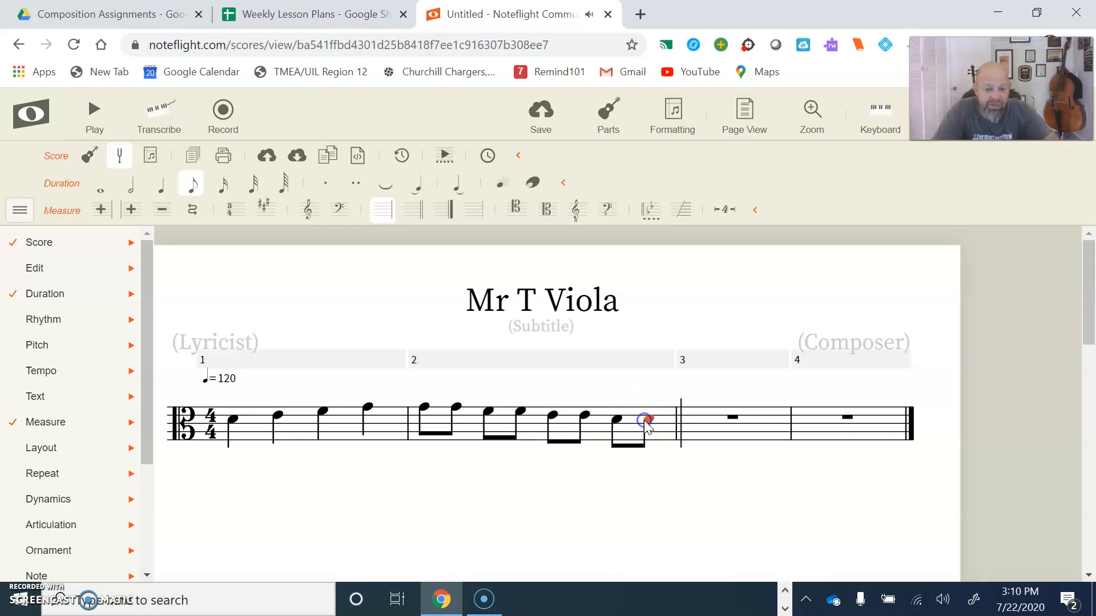
- Enter a half note D at the start of measure 3 and close the list of tool groups
click(127, 197)
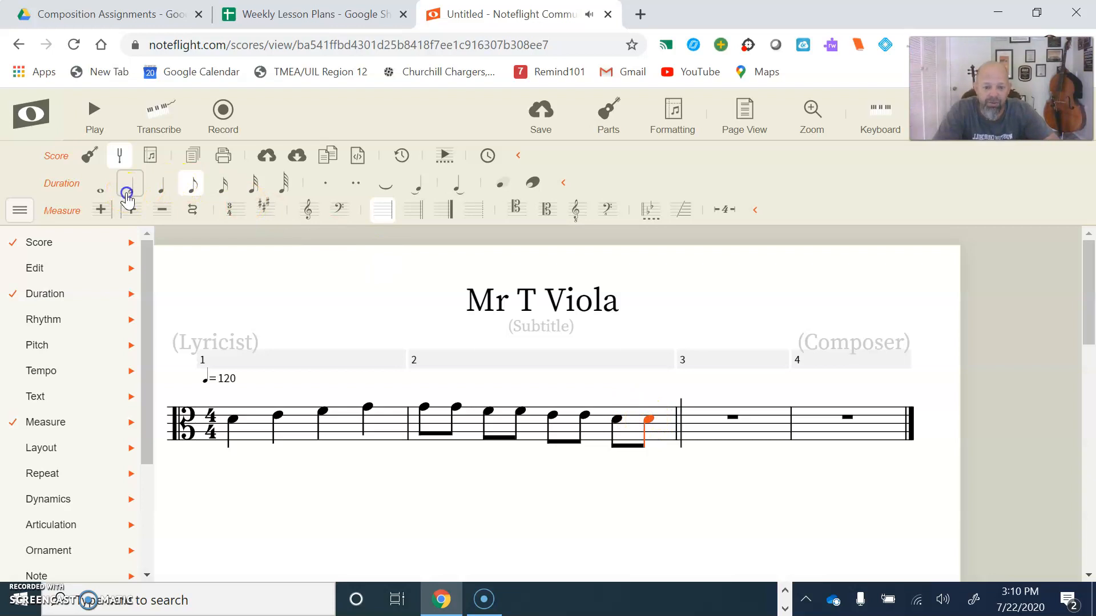
click(710, 411)
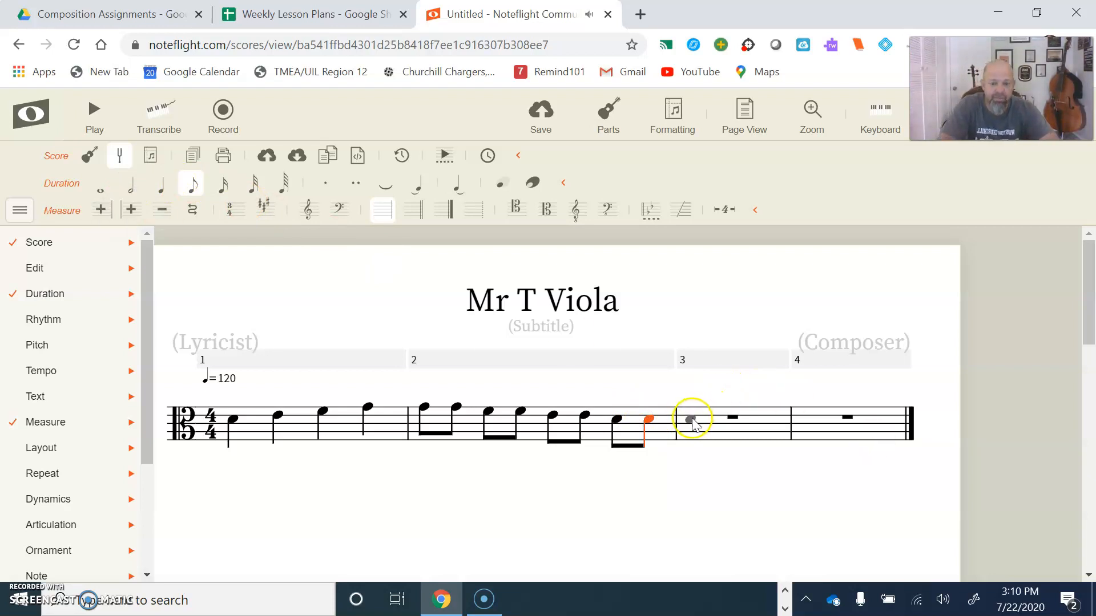
click(137, 189)
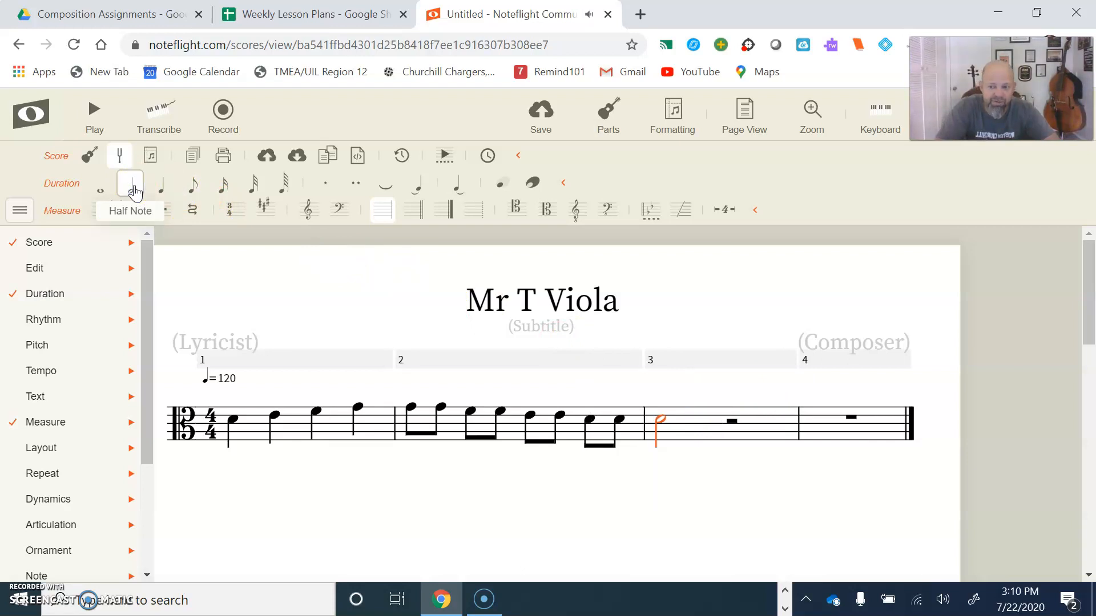
click(19, 210)
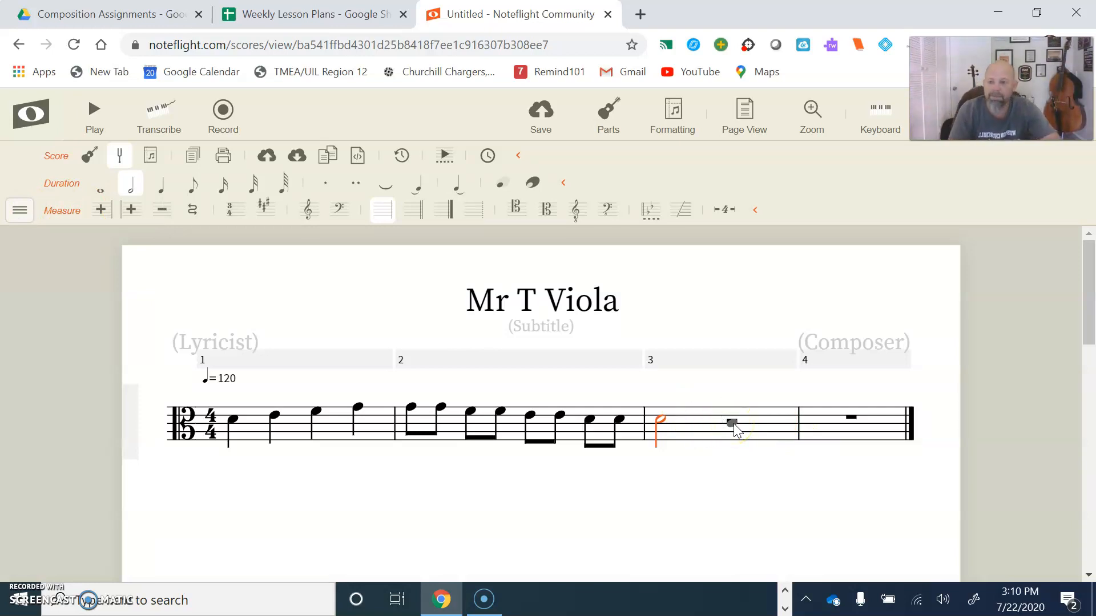
click(328, 188)
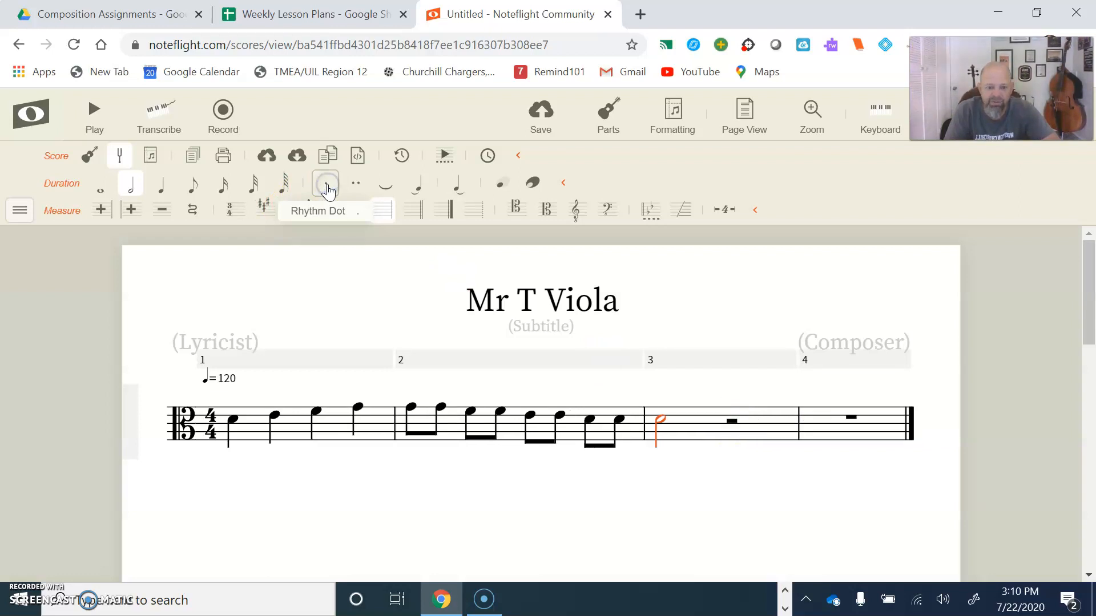
click(161, 183)
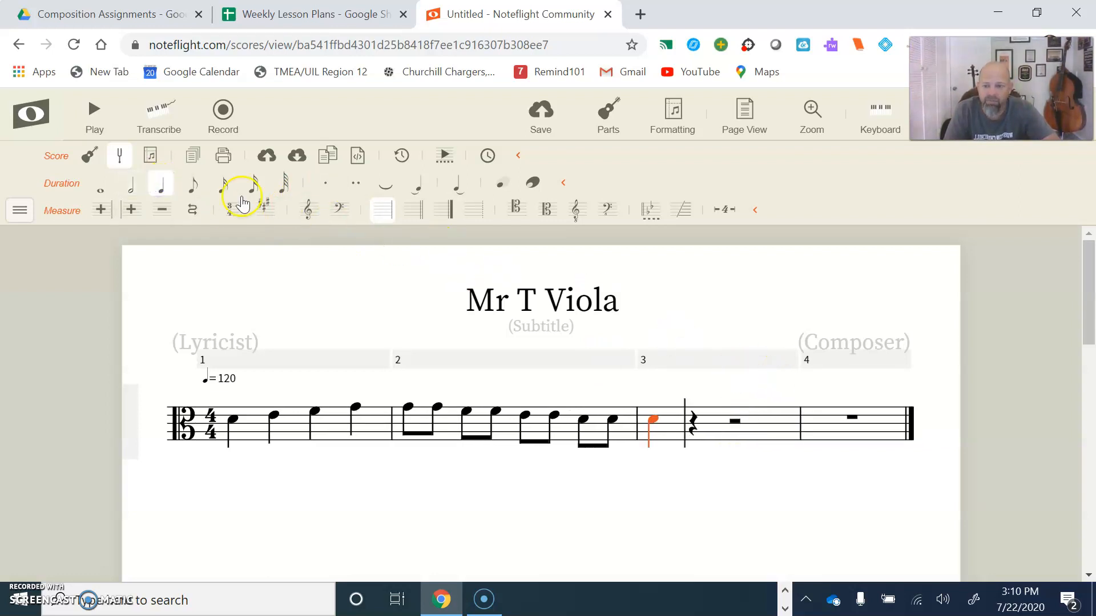
click(133, 186)
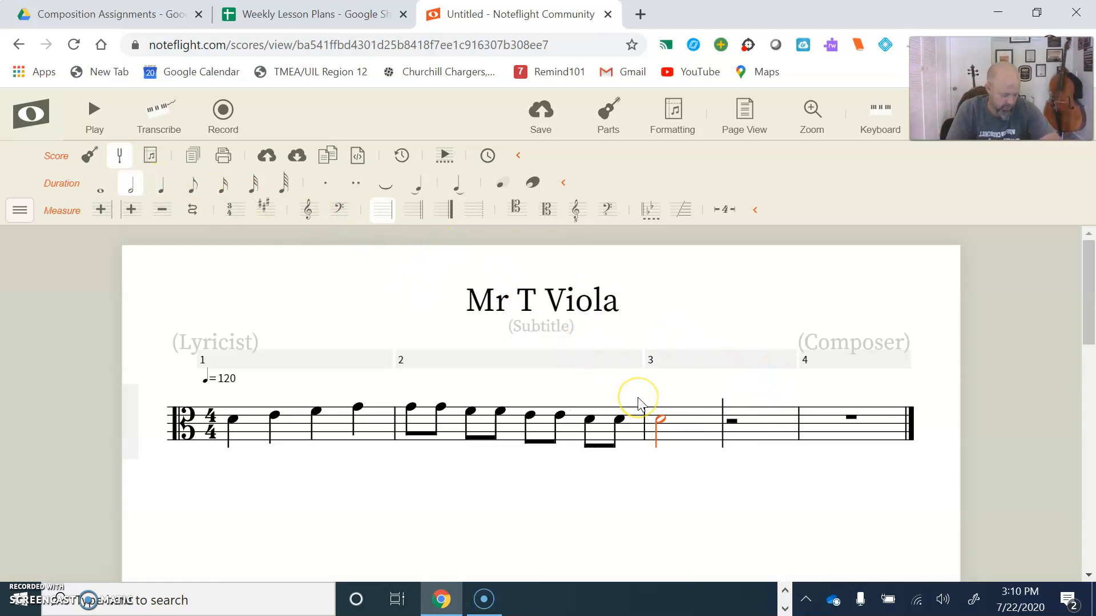
key(Right)
key(Right)
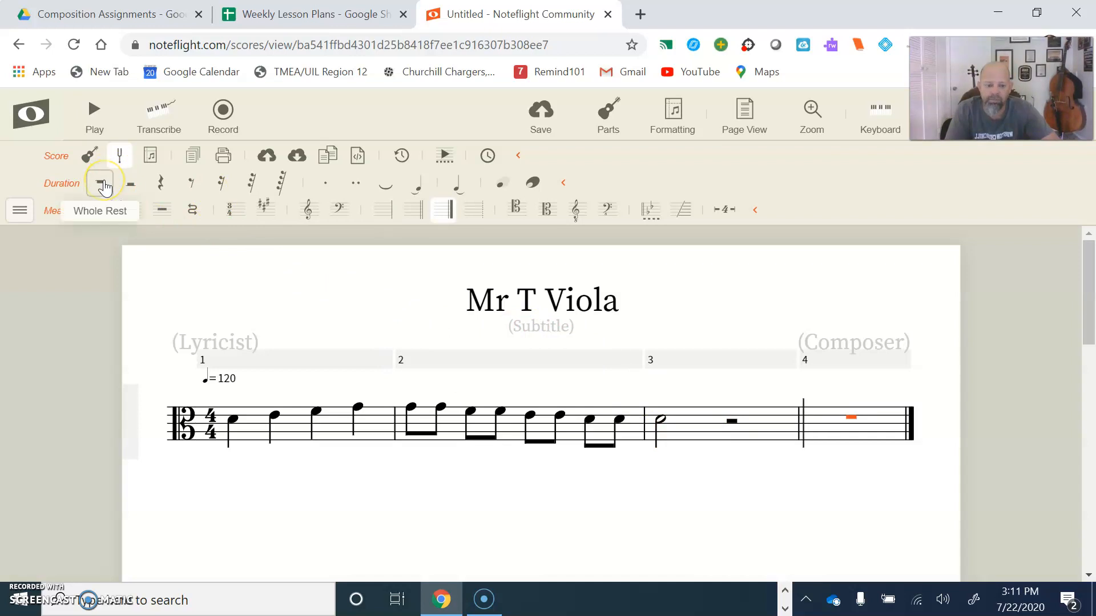
key(Left)
key(Left)
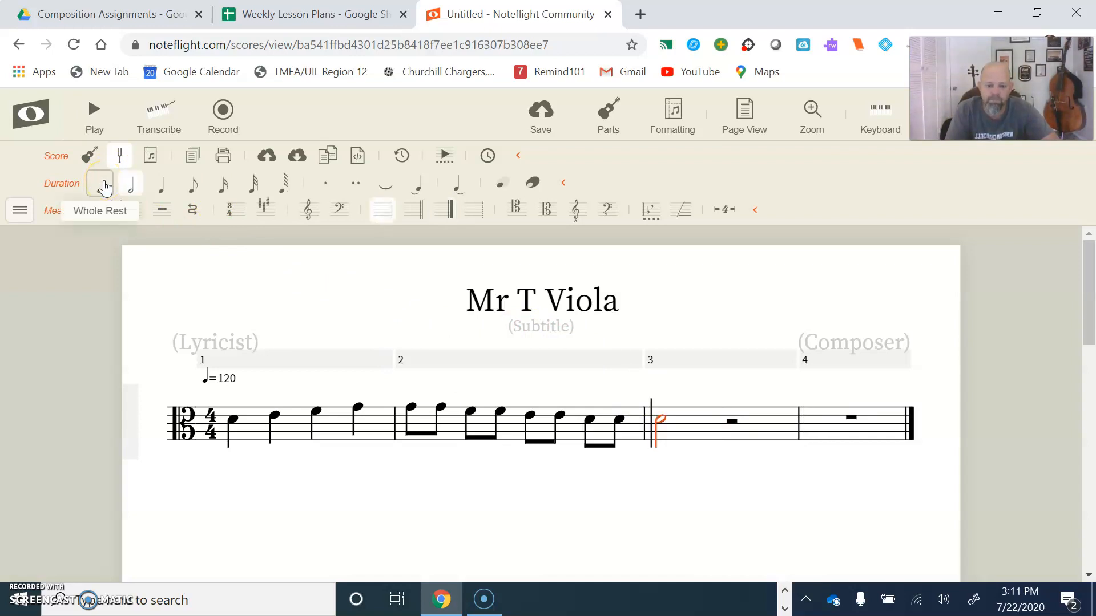
- Change the D in measure 3 to a quarter note and complete the measure with quarter notes D, E and E
click(163, 190)
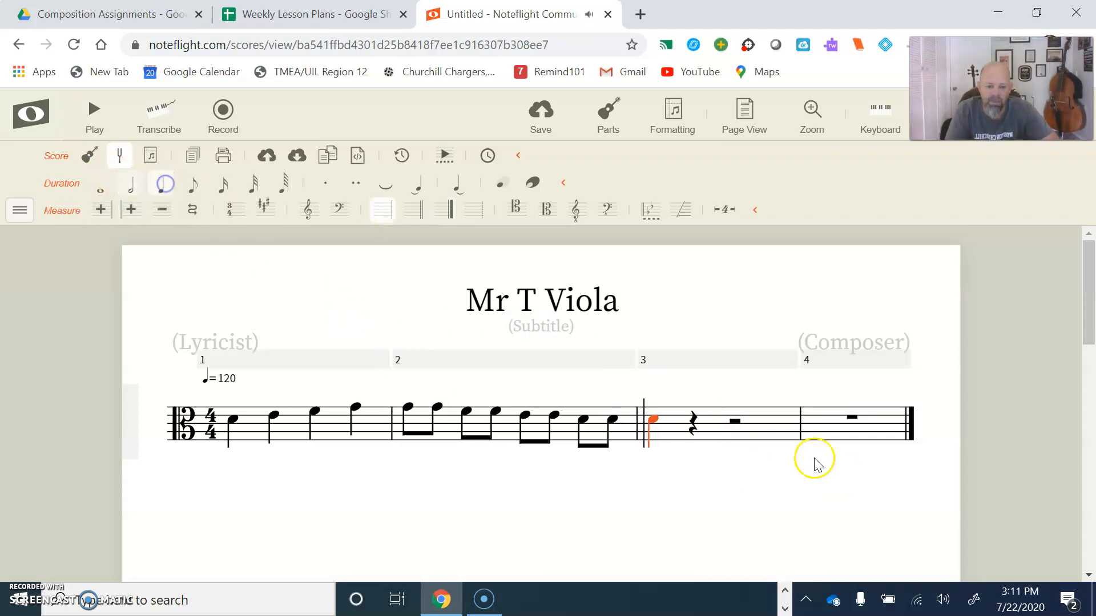
click(692, 425)
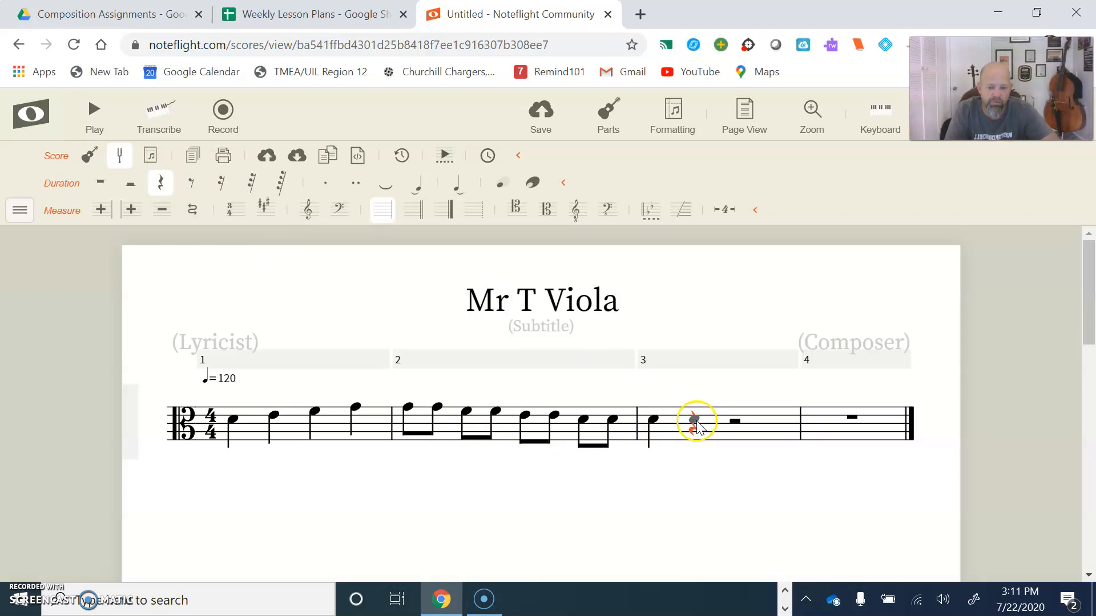
key(r)
click(693, 423)
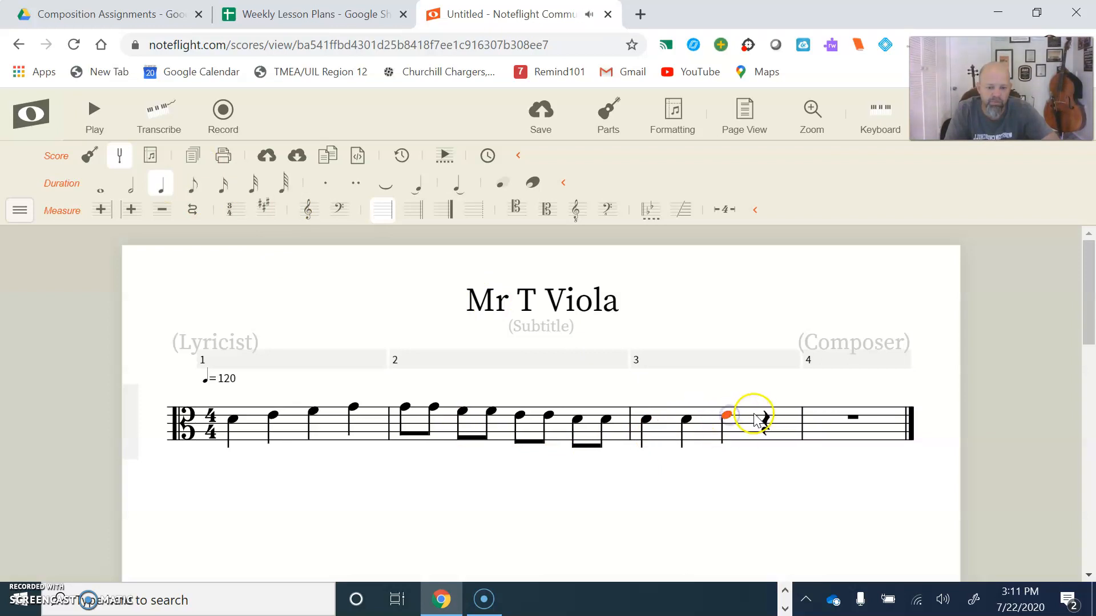
click(769, 417)
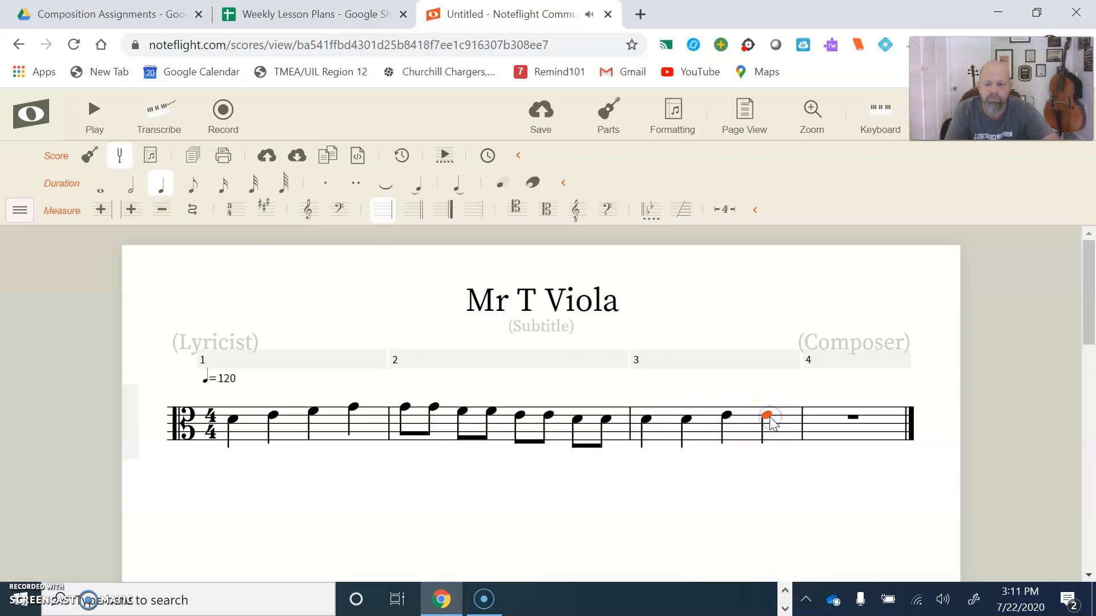
click(131, 180)
click(797, 416)
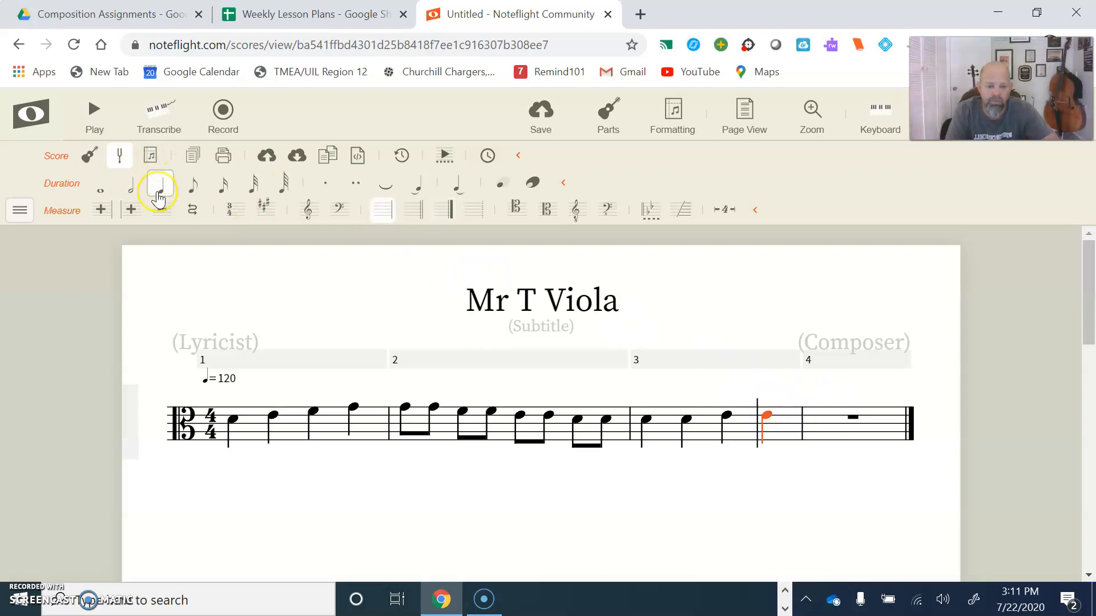
click(765, 420)
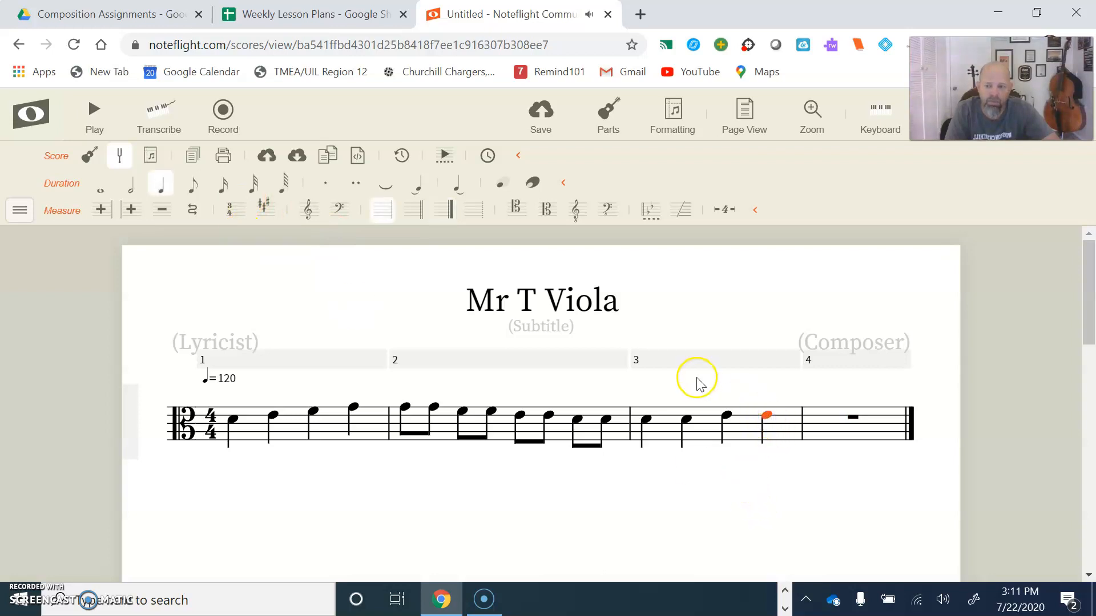
- Fill measure 4 with two half notes on G
key(Right)
click(130, 183)
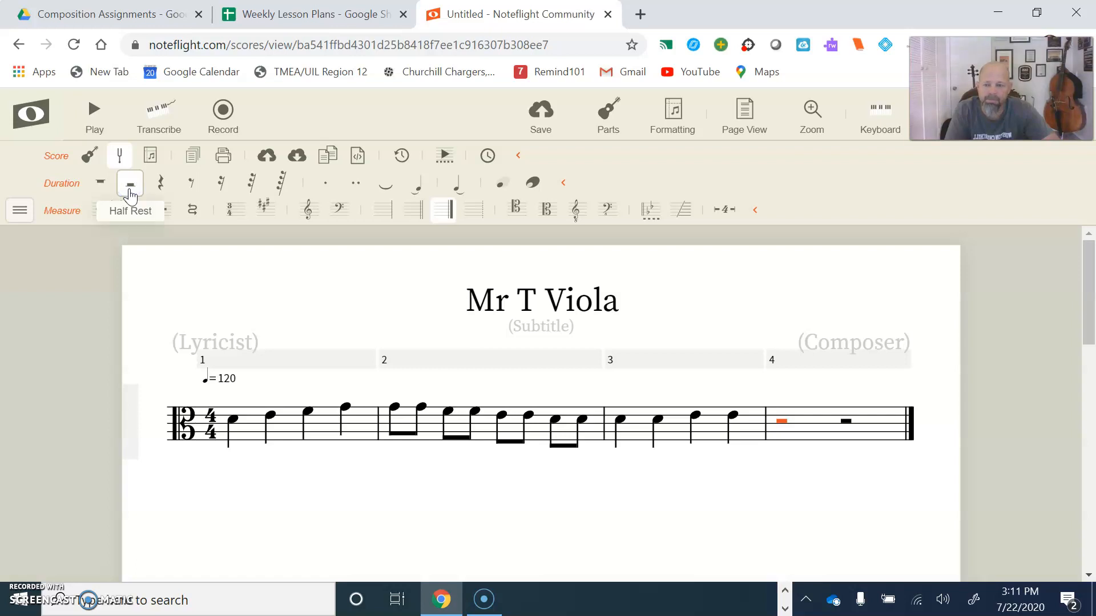
right_click(130, 191)
click(130, 192)
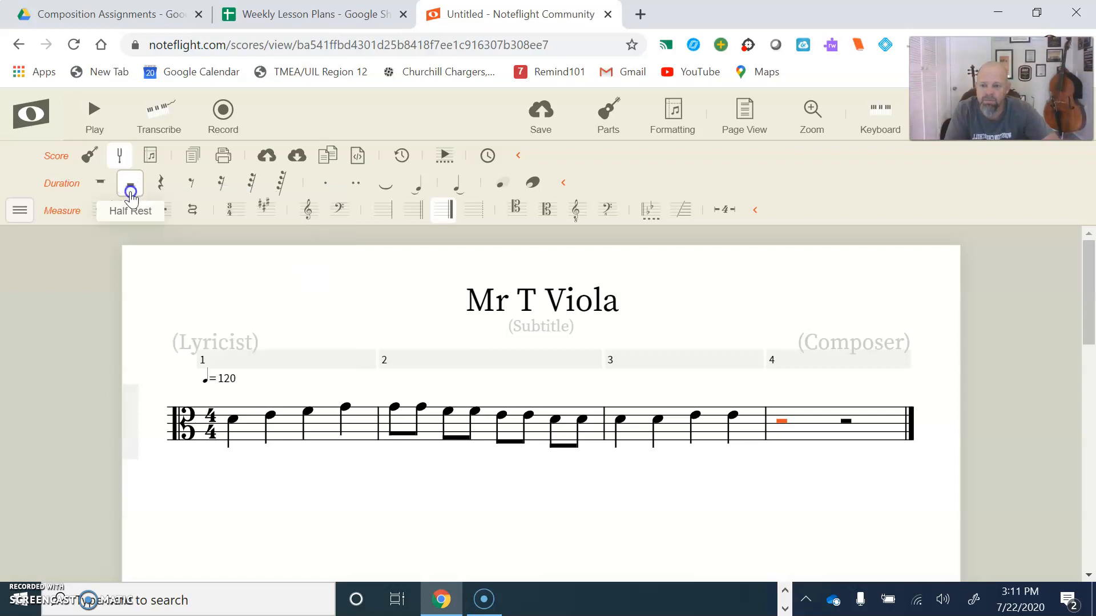
click(792, 409)
click(846, 415)
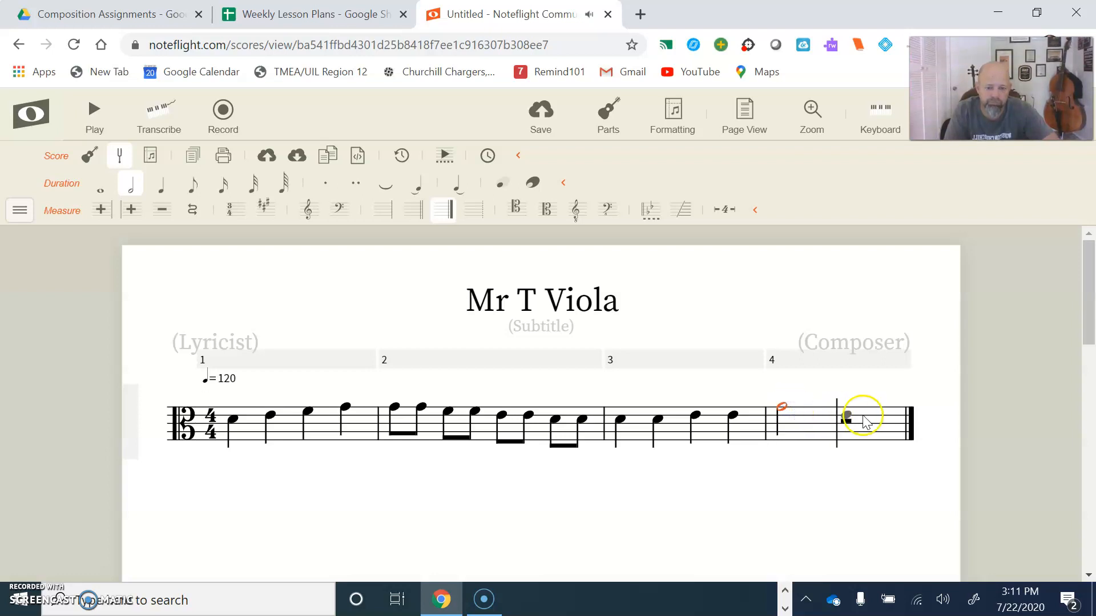
click(859, 412)
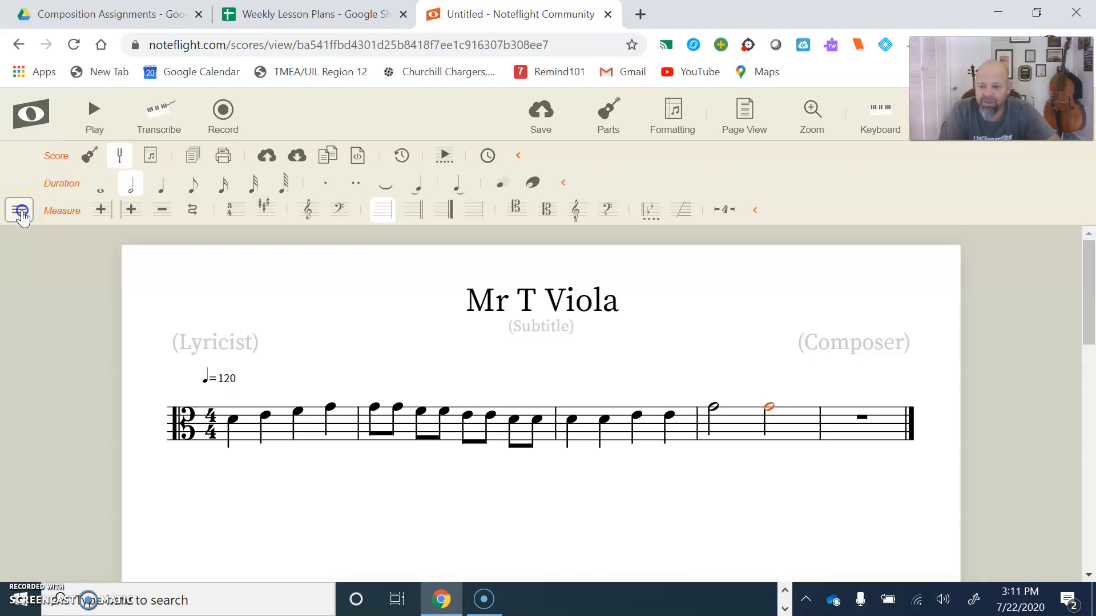
- Delete the surplus measures 5 and 6 at the end of the score
click(21, 211)
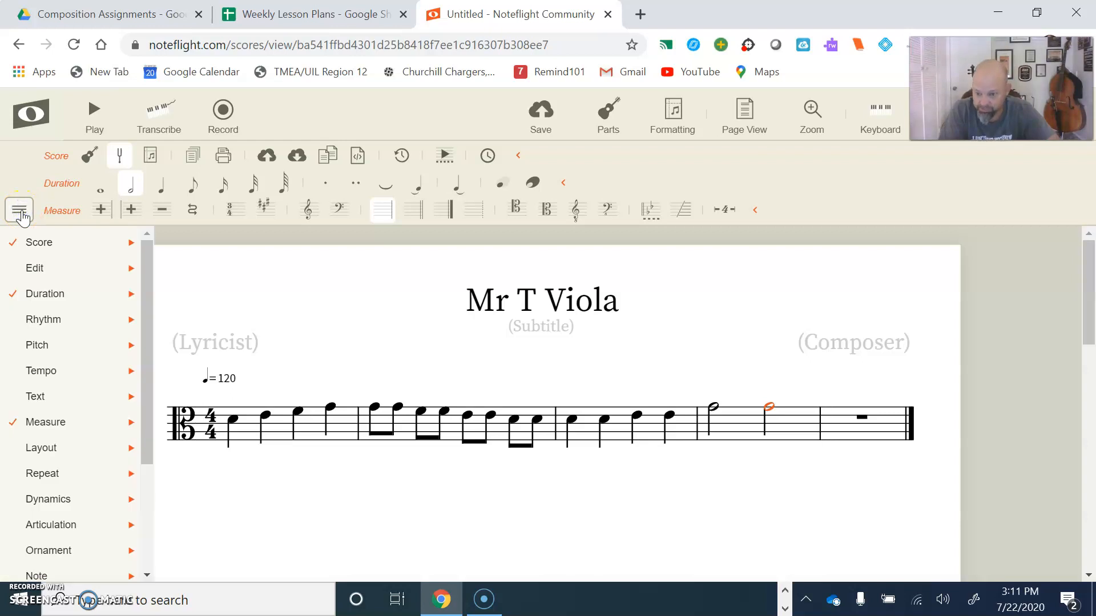
click(49, 433)
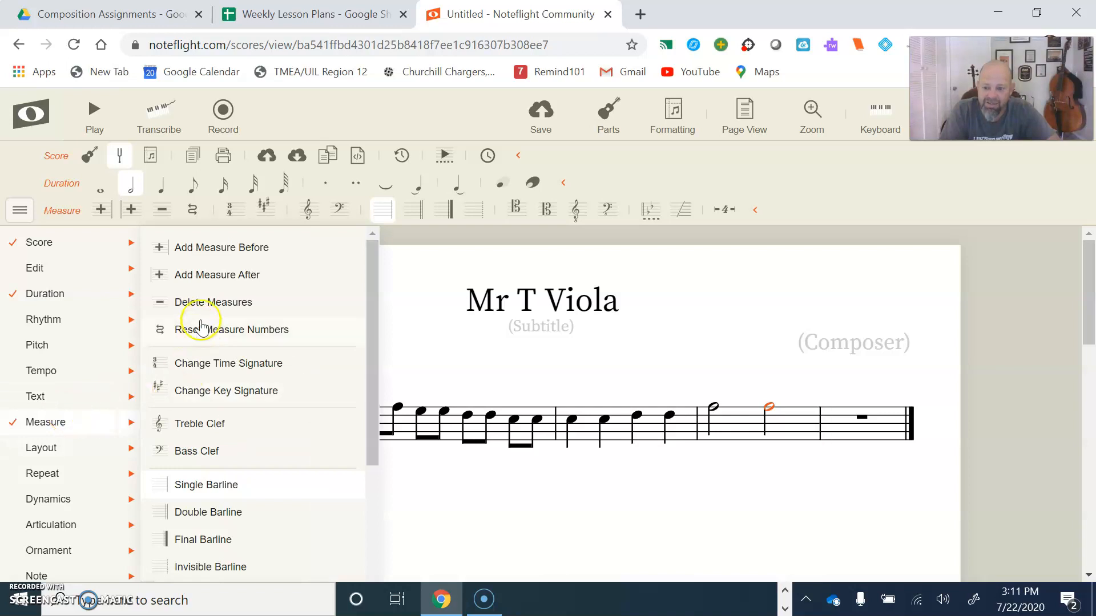
click(879, 437)
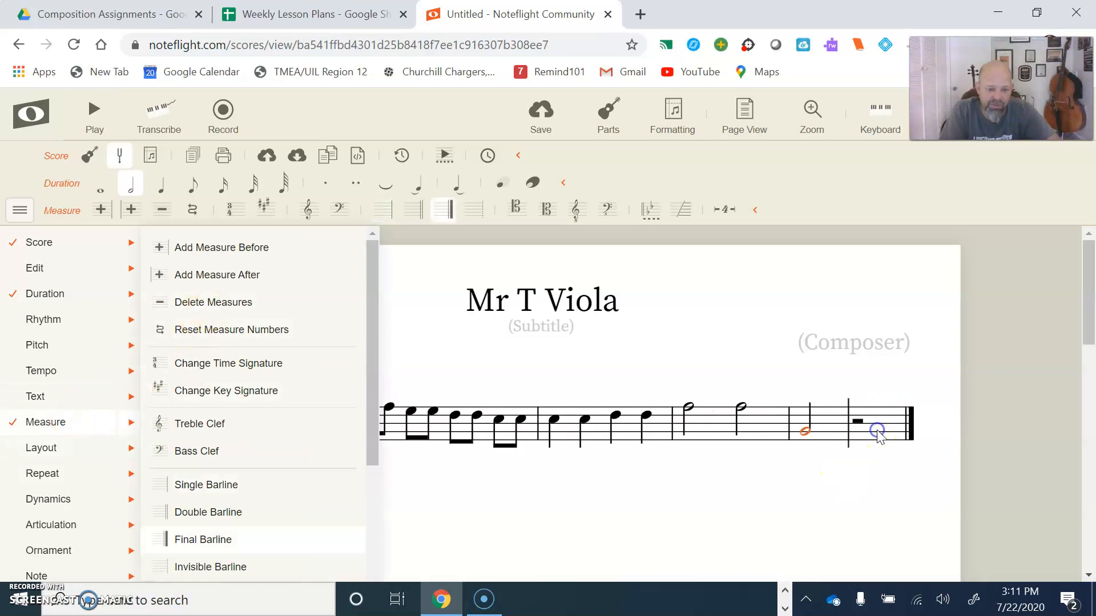
click(868, 363)
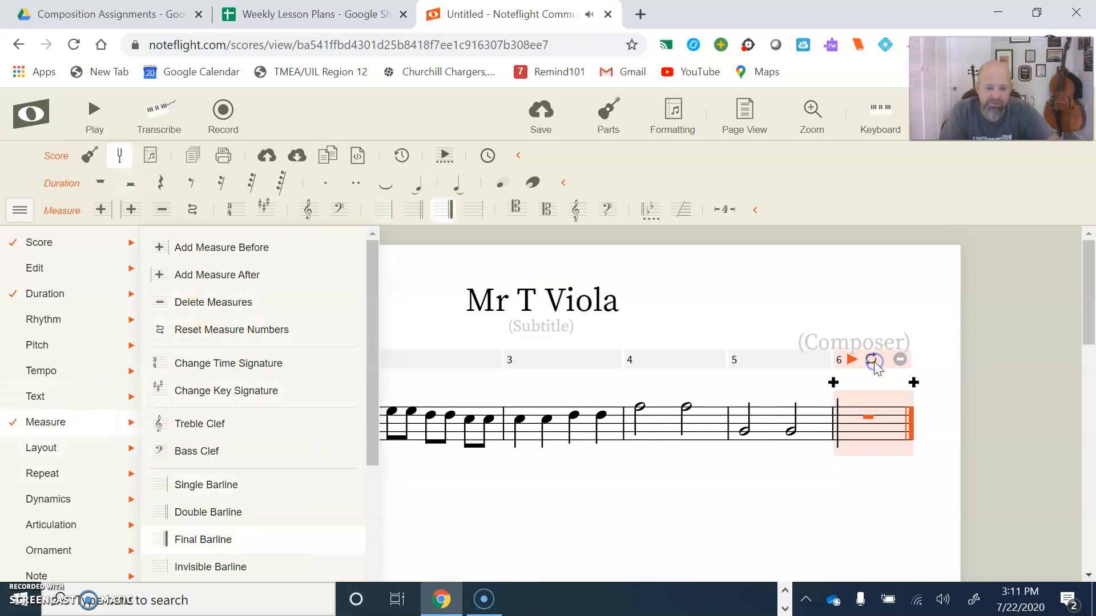
shift+click(815, 421)
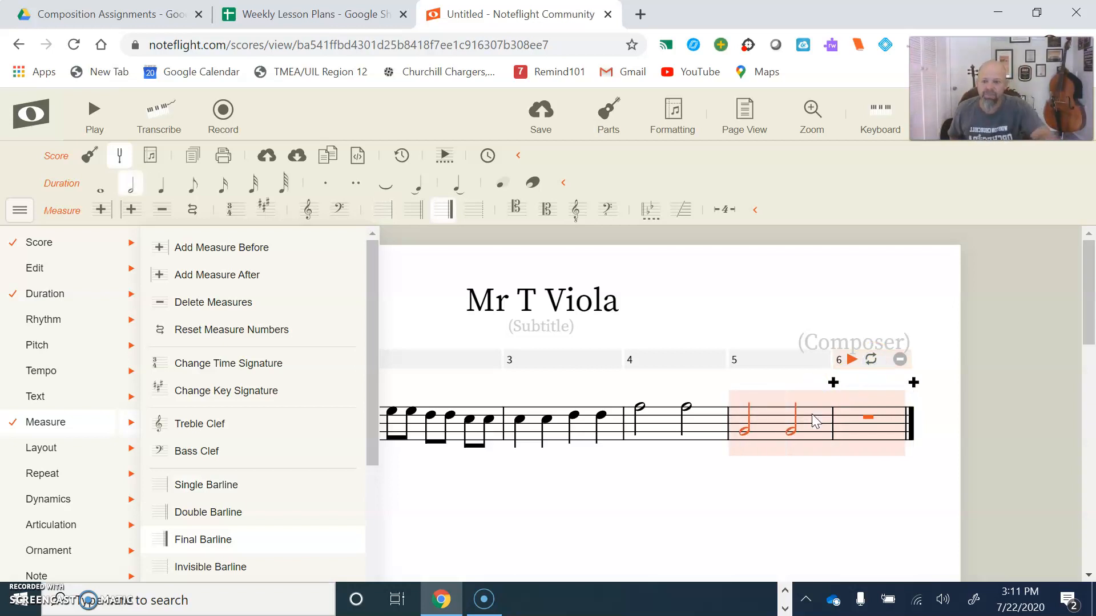
click(218, 311)
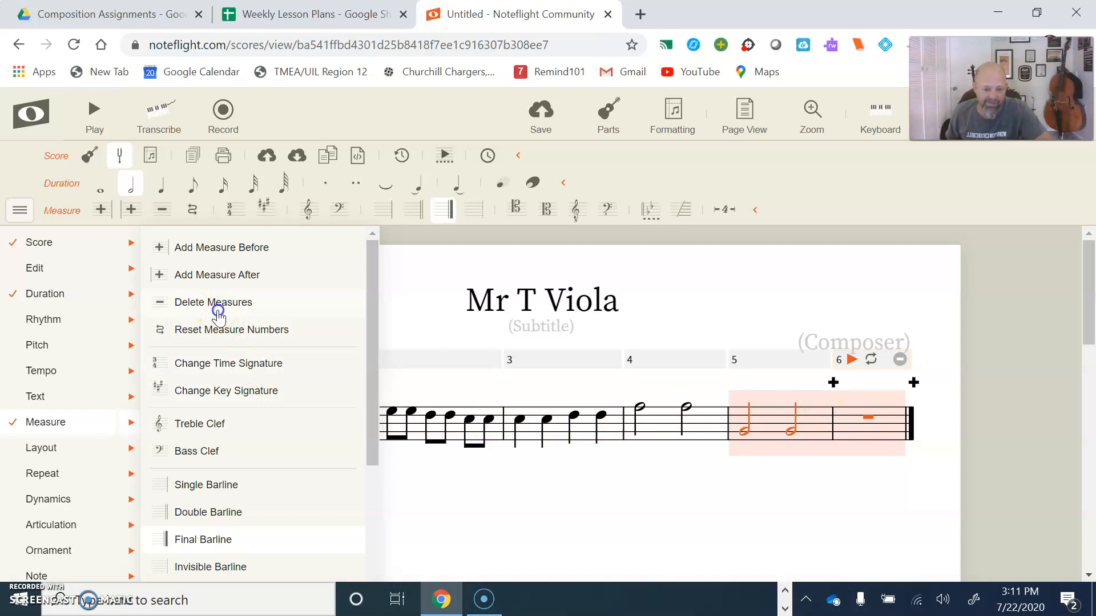
click(432, 233)
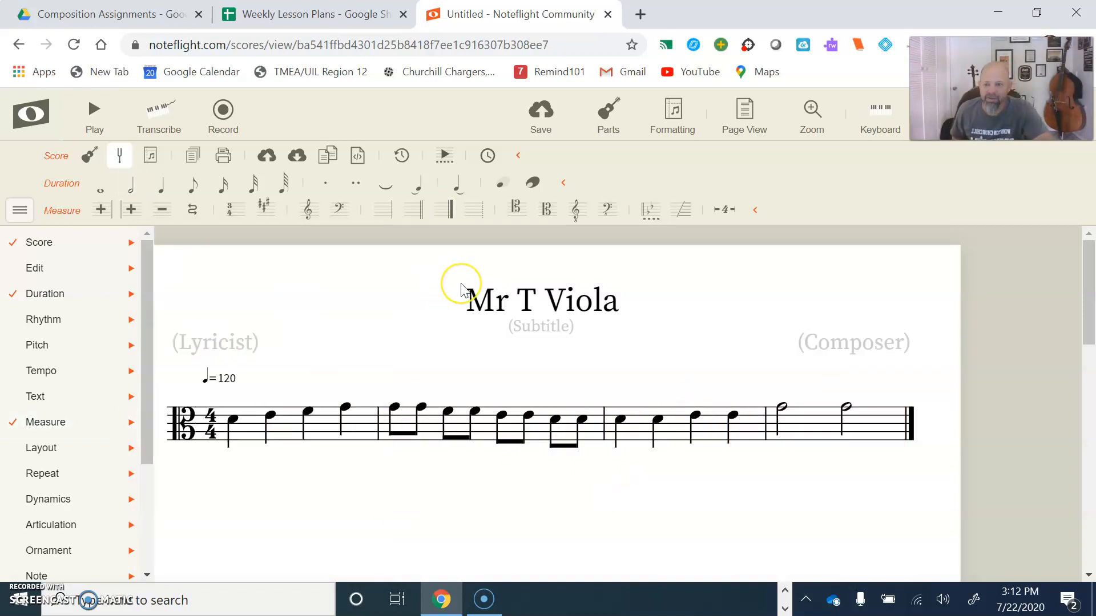
- Play the four-measure melody through once and return to editing the score
click(20, 212)
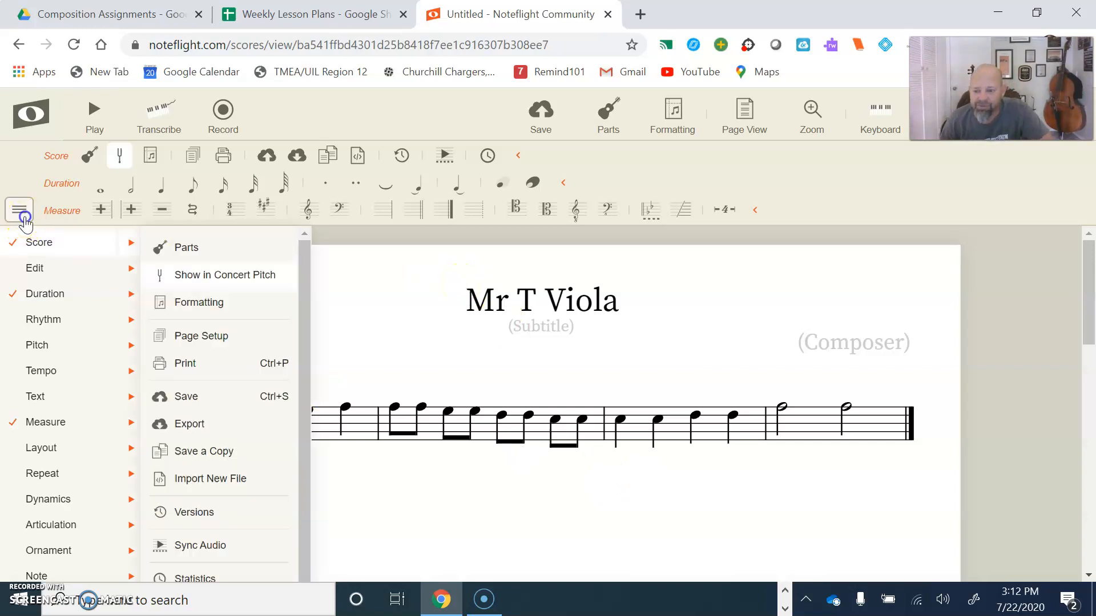
click(92, 114)
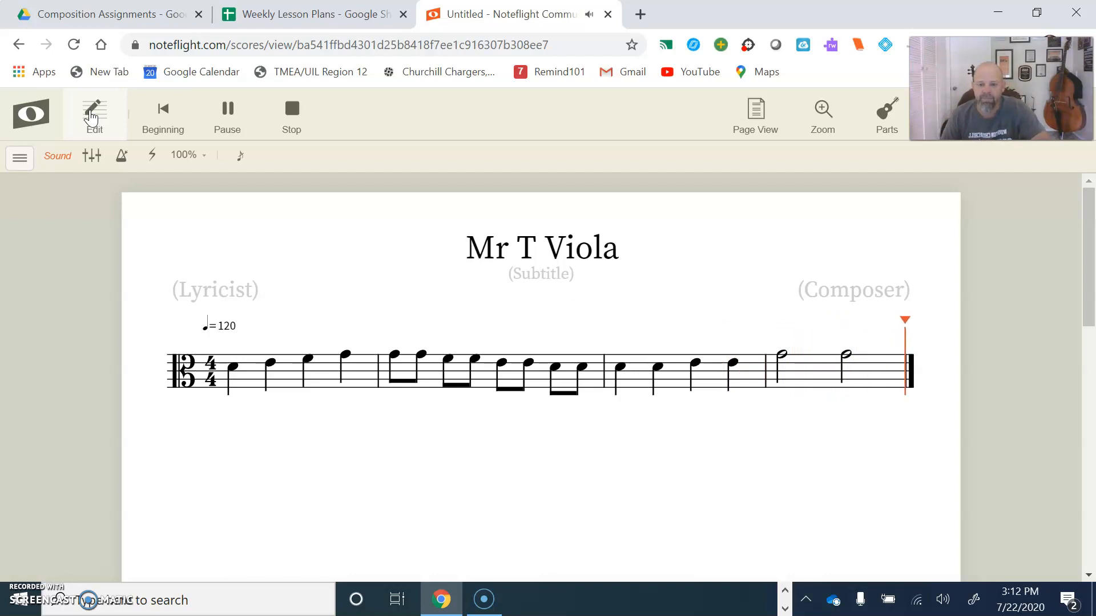
click(91, 117)
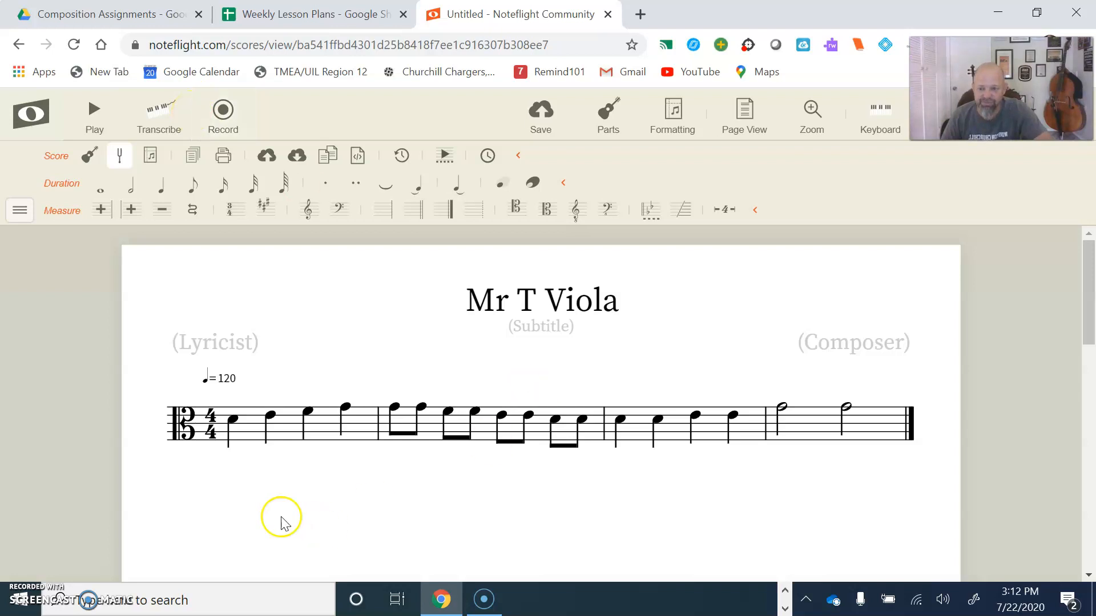
- Select all four measures and change their key signature to D major
click(281, 437)
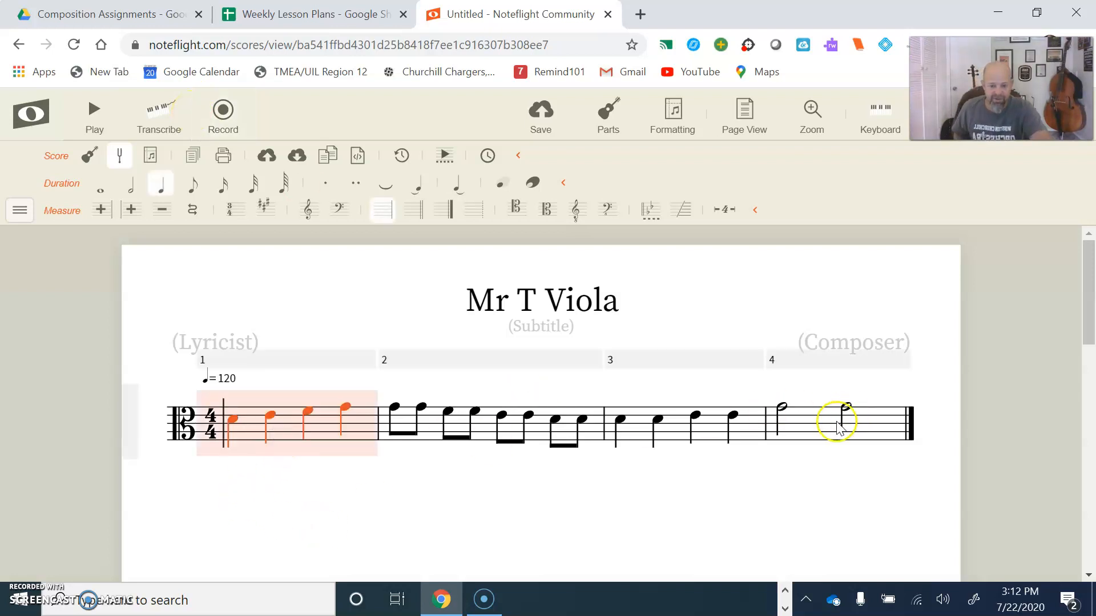
shift+click(866, 437)
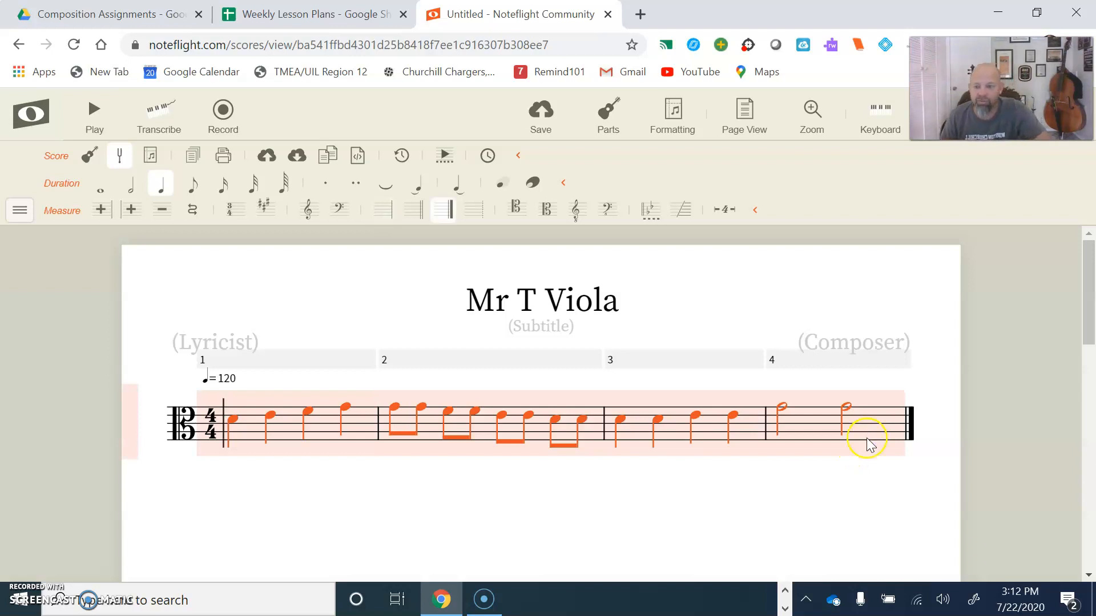
click(270, 217)
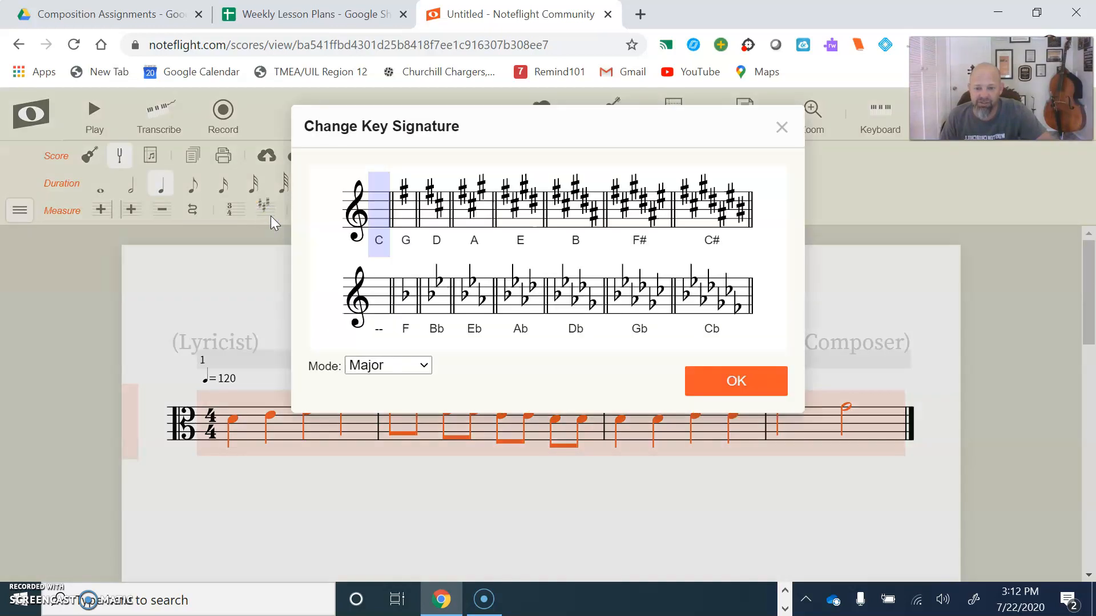
click(437, 223)
click(743, 379)
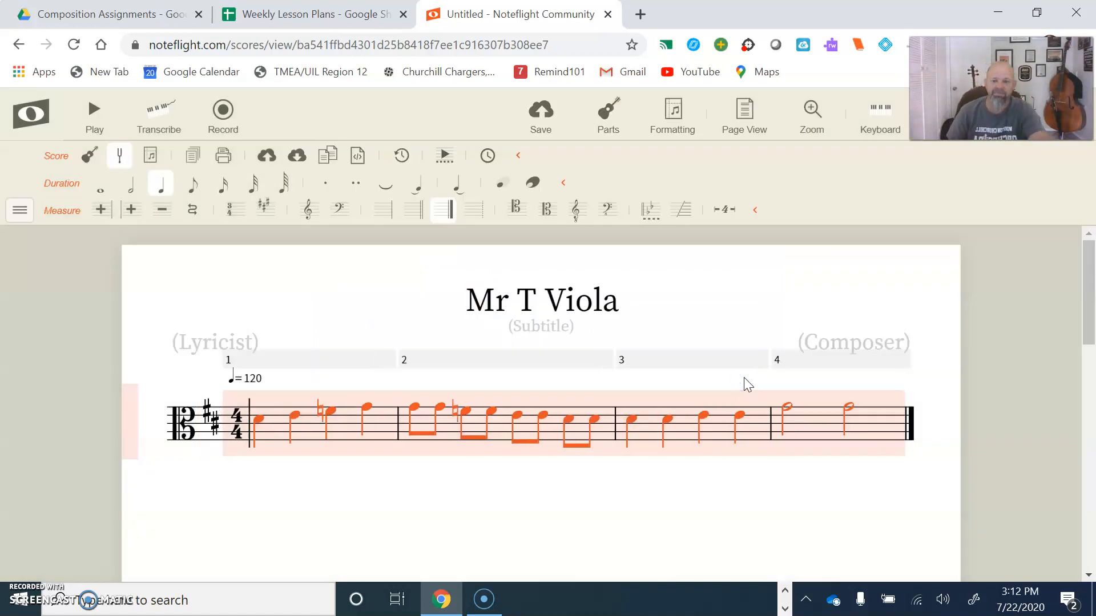
click(325, 494)
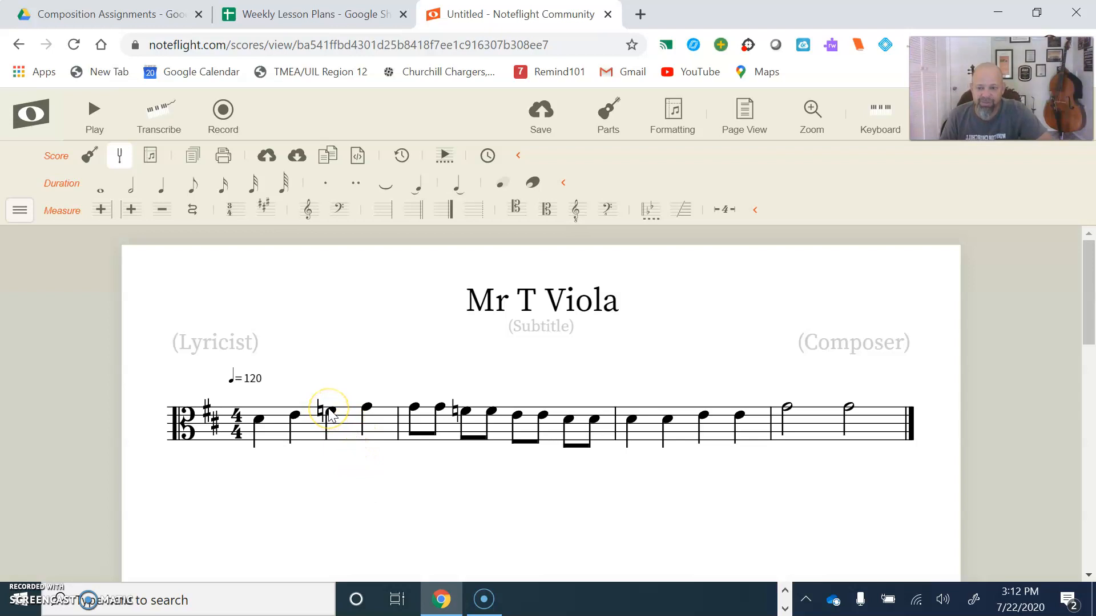
- Show the Pitch tools alongside the Score, Duration and Measure tools
click(15, 210)
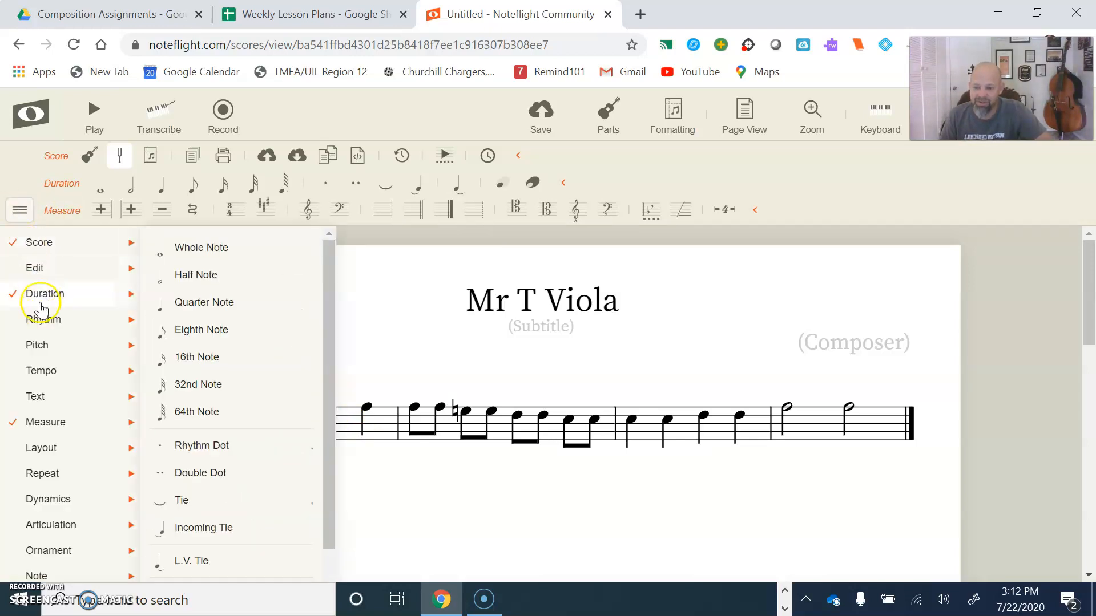
mouse_move(35, 345)
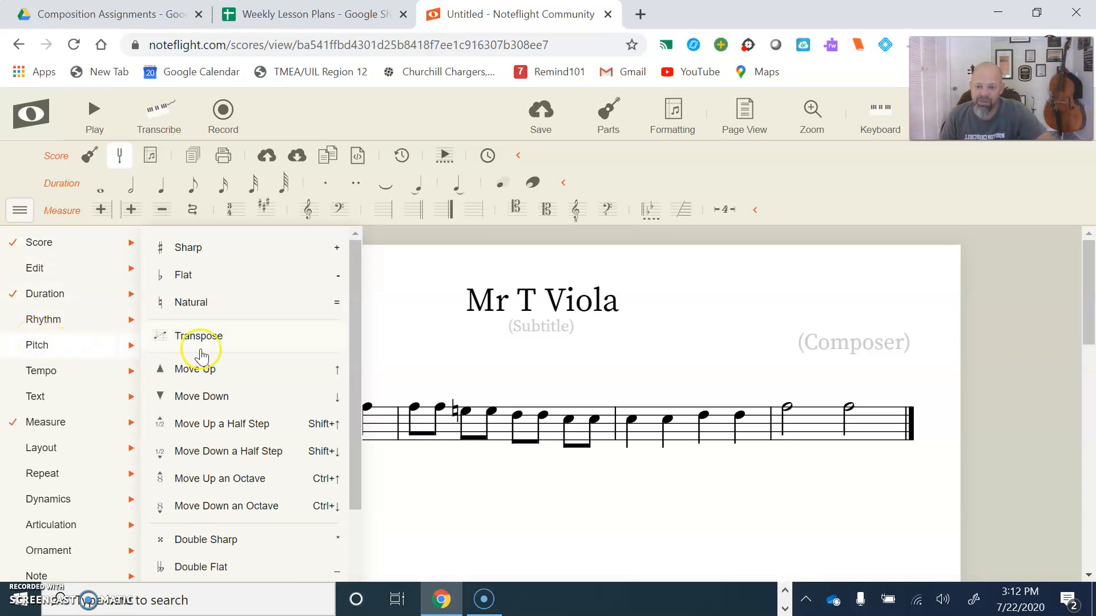
click(10, 344)
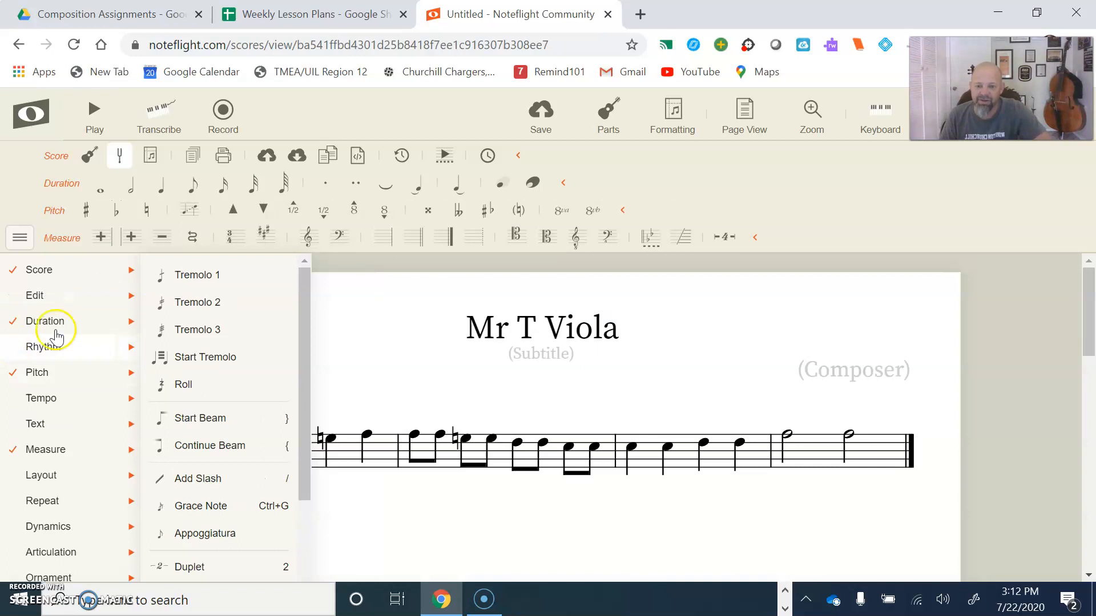
mouse_move(22, 323)
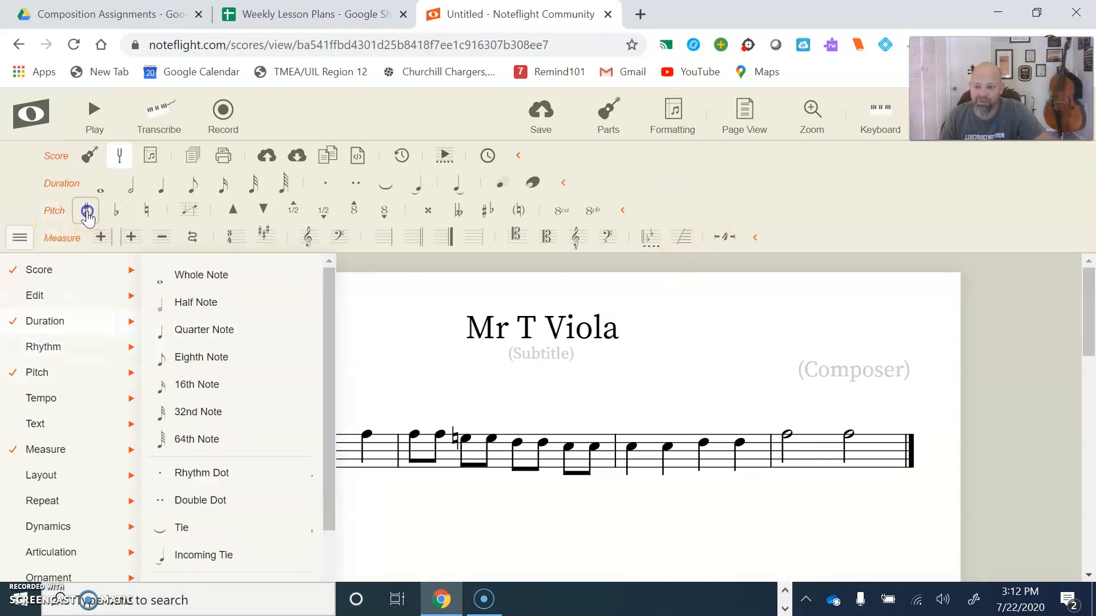
- Change the F natural in measure 1 and both eighth-note Fs in measure 2 to F sharp
click(325, 437)
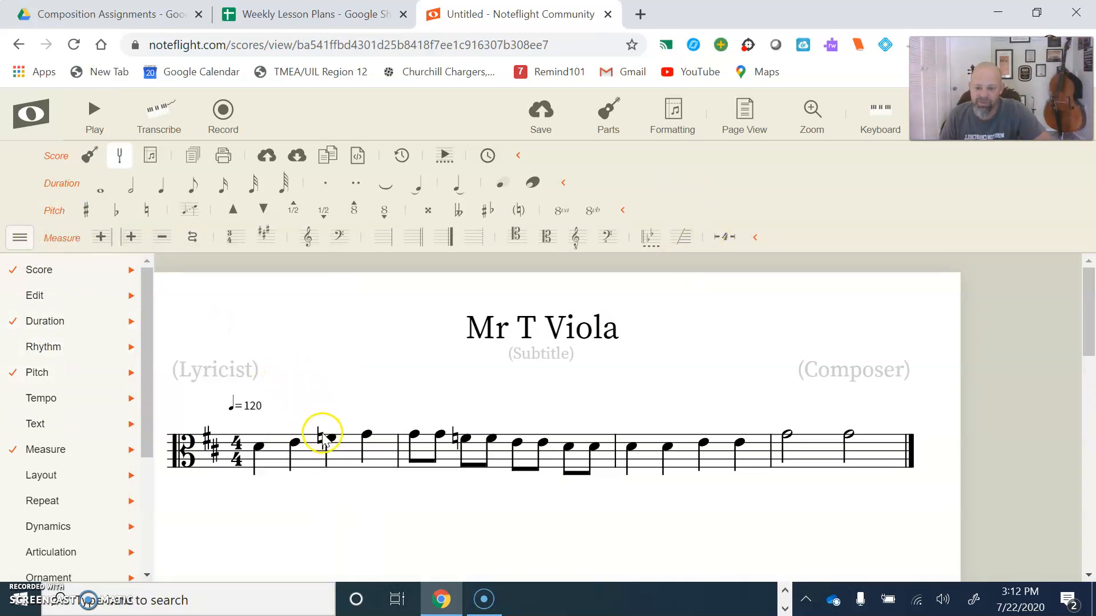
click(88, 210)
click(463, 438)
click(89, 212)
click(491, 438)
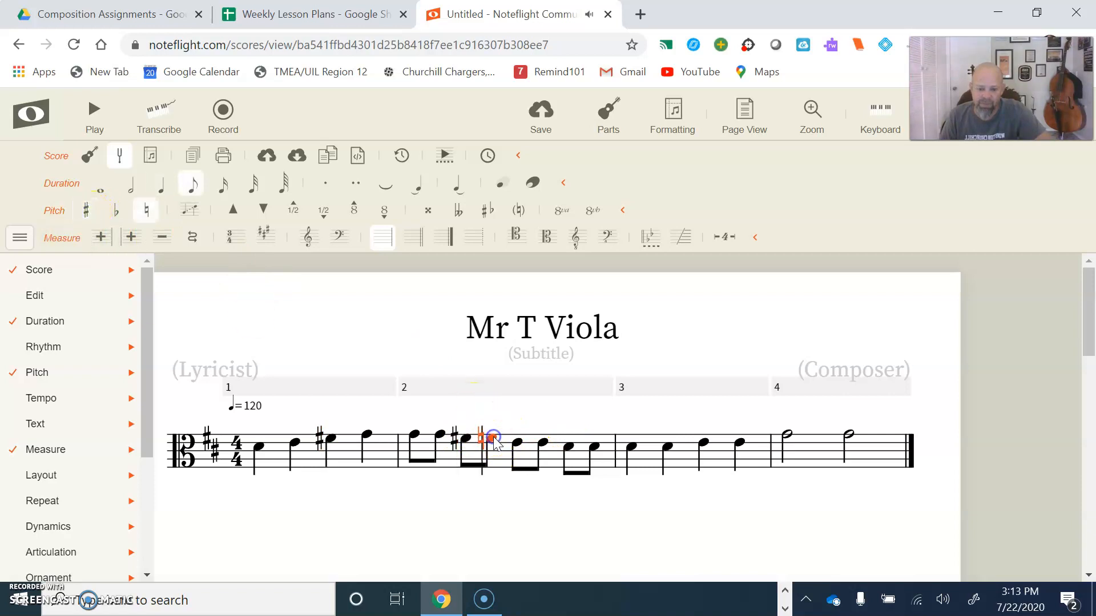
click(85, 212)
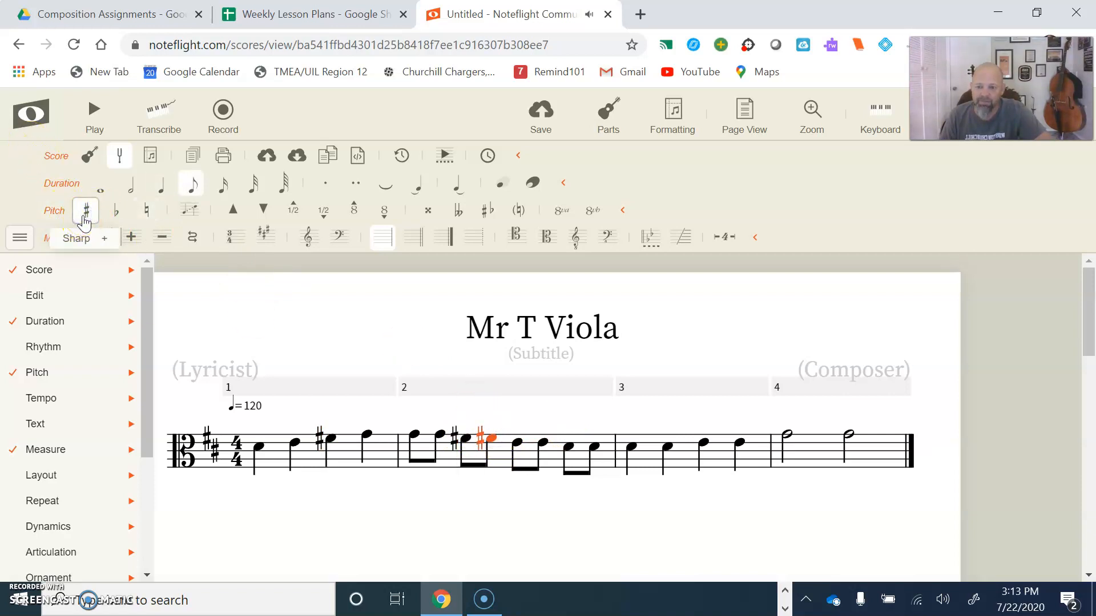
click(20, 237)
- Play the melody back from the selected F sharp in measure 2, stopping playback and returning to editing
click(226, 140)
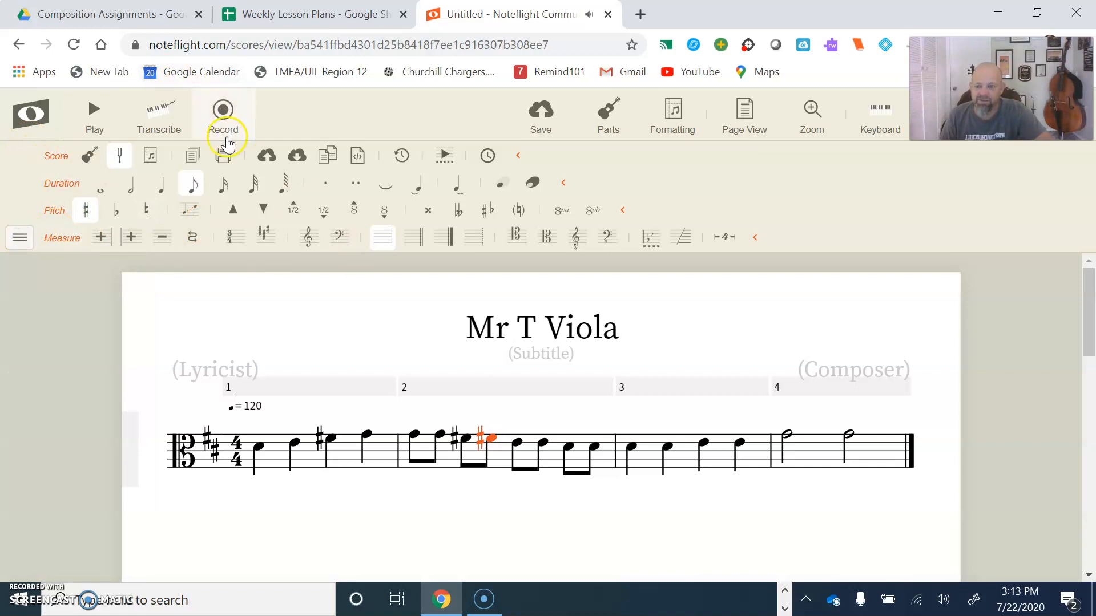
click(97, 112)
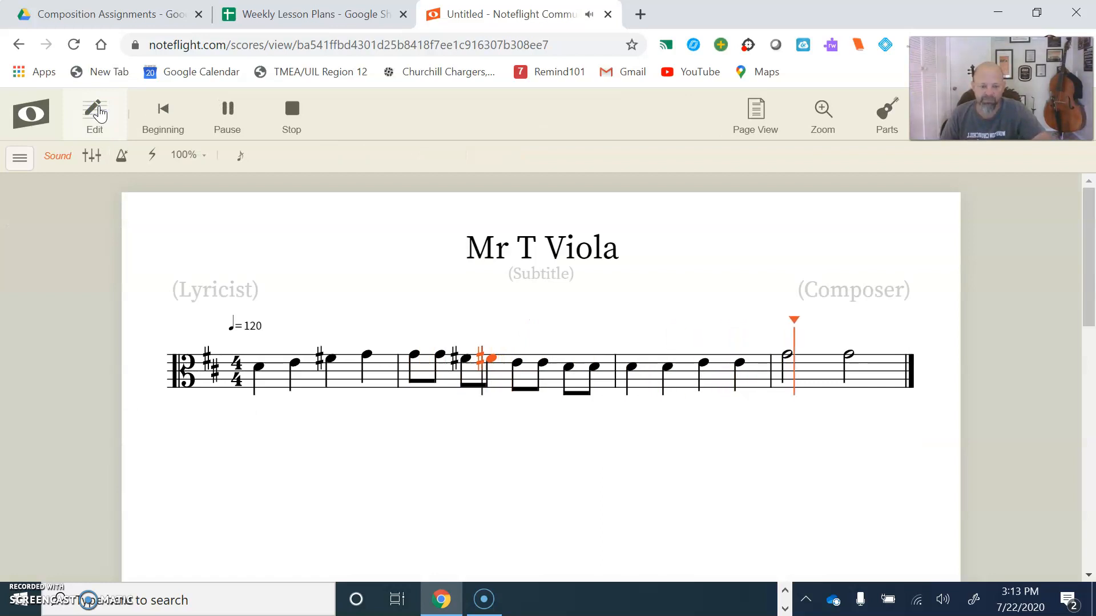
click(101, 109)
click(293, 113)
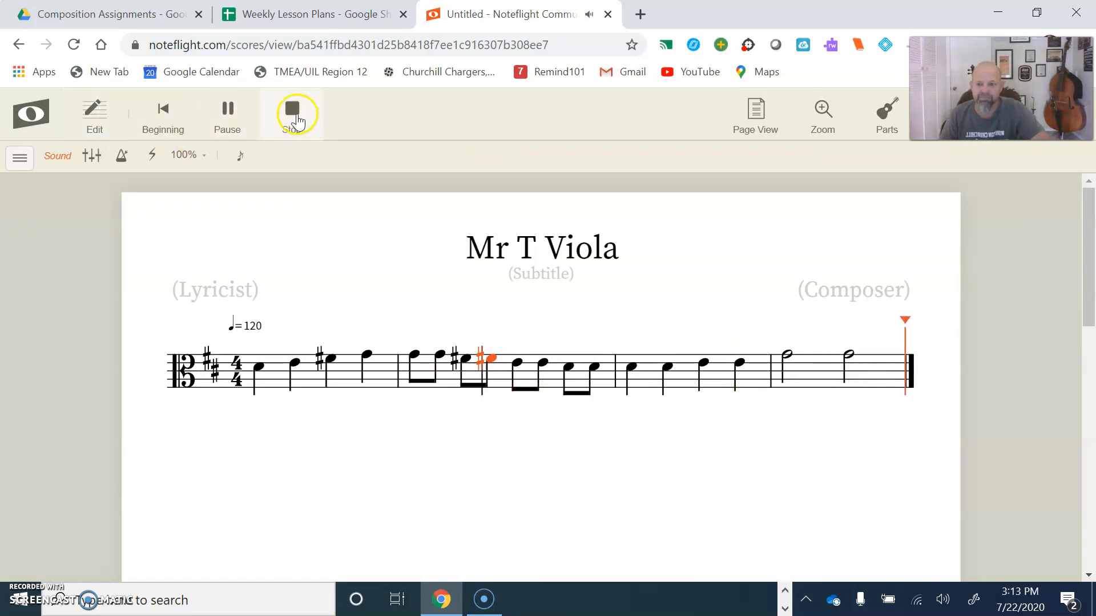
click(89, 113)
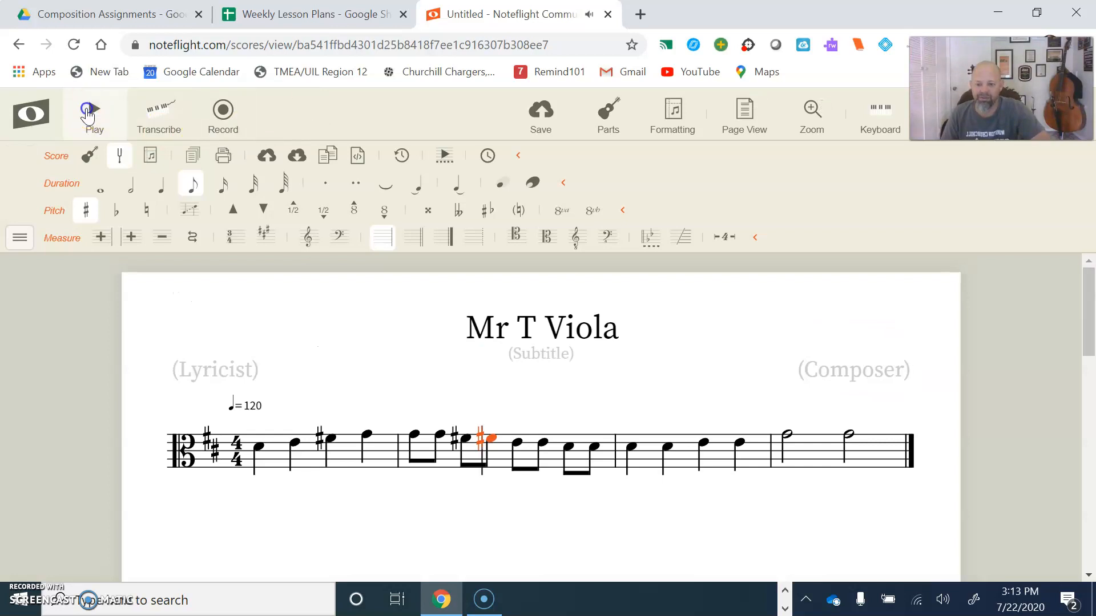
click(294, 114)
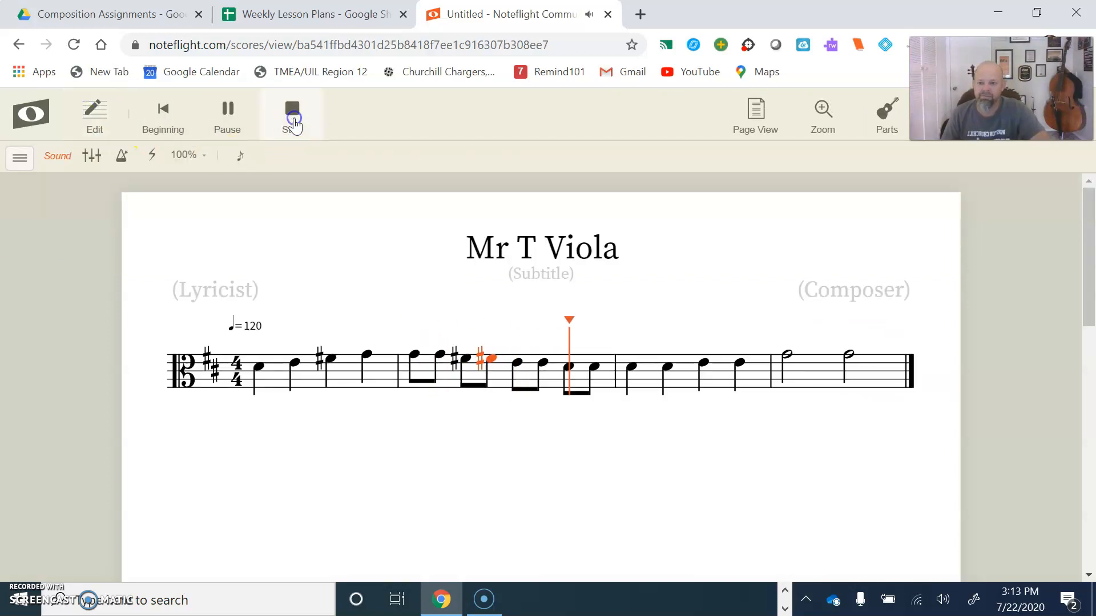
- Play the melody from the first note D in measure 1 and return to editing the score
click(227, 448)
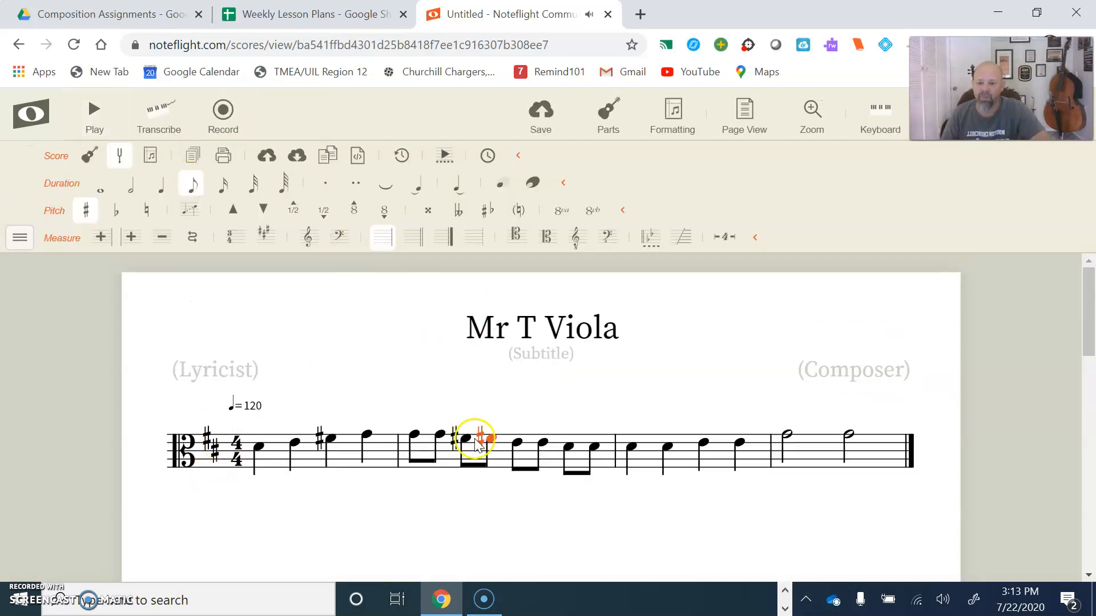
click(258, 451)
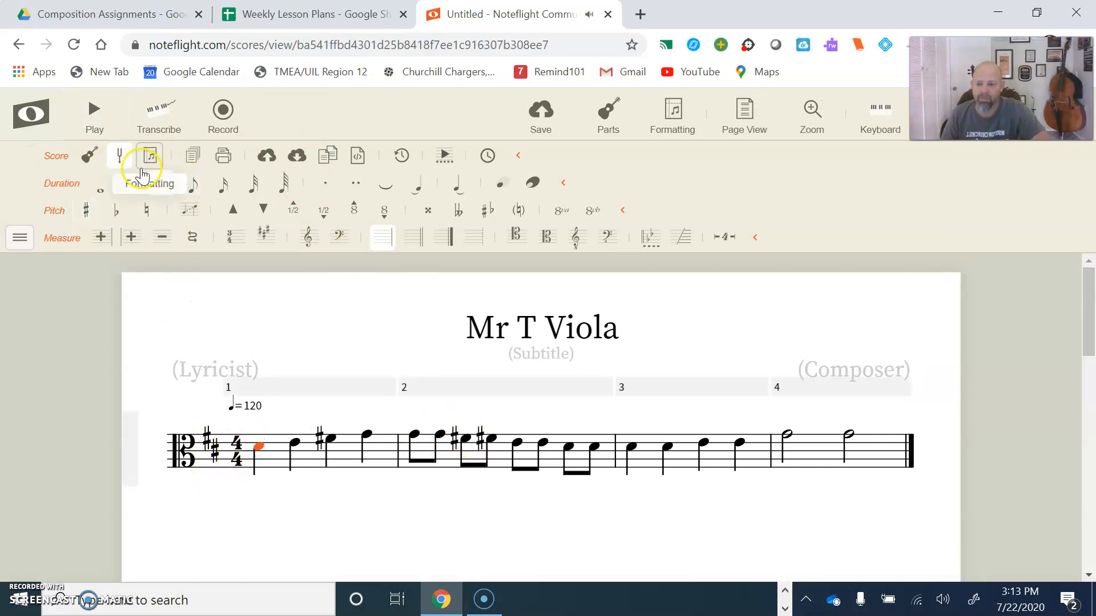
click(94, 113)
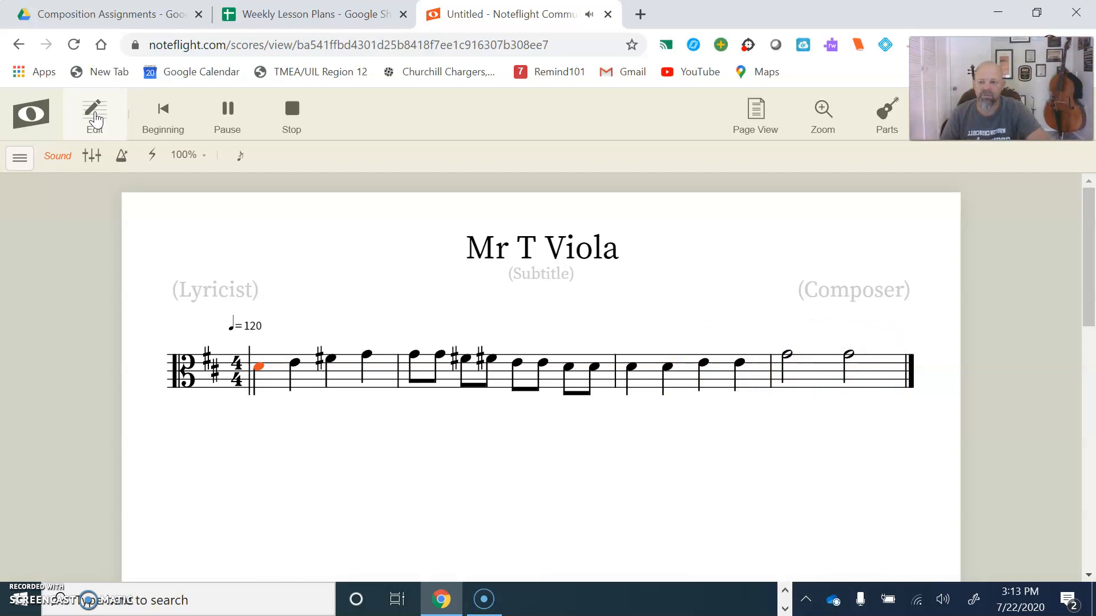
click(95, 119)
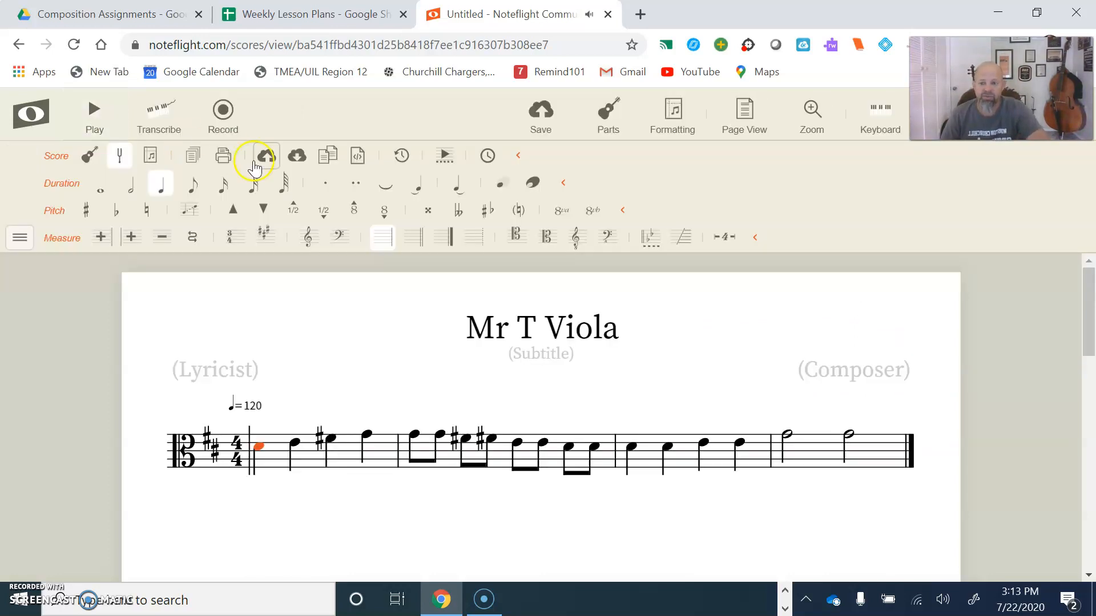